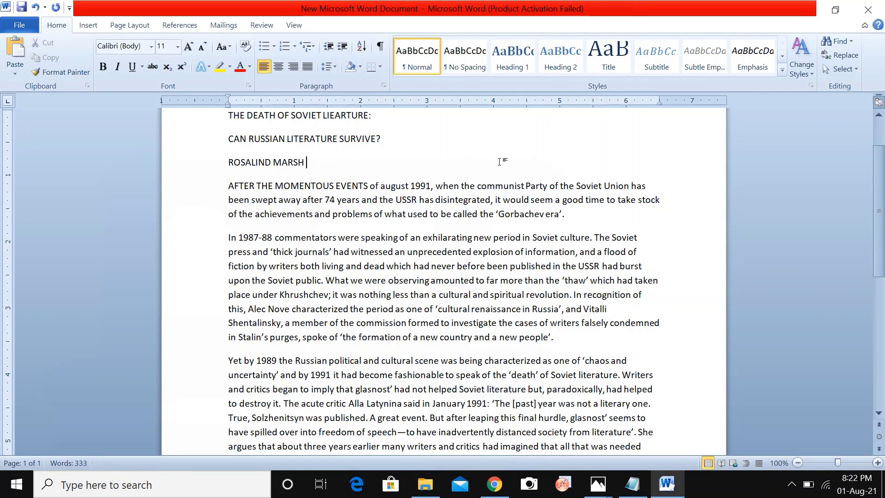
Restore the maximized Word article window so it fills only the right half of the screen.
left_click(837, 11)
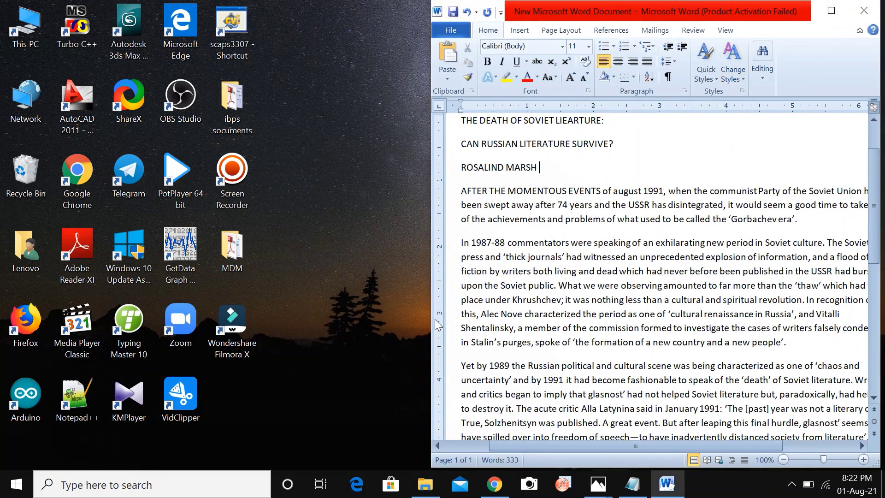
Open the exam-sheet photo beside Word and select the title, subtitle and author lines.
left_click(598, 484)
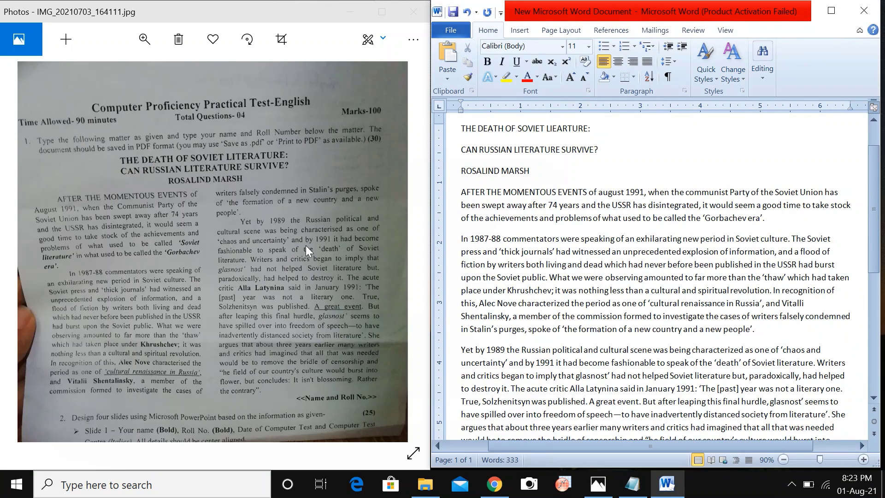
left_click(620, 172)
left_click_drag(461, 129, 588, 172)
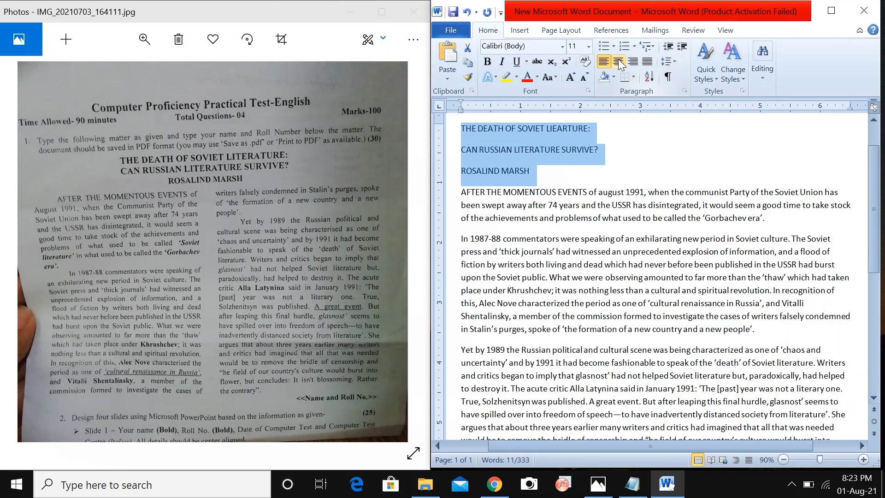
Format the title, subtitle and author lines as centred, bold Times New Roman 12.
left_click(619, 63)
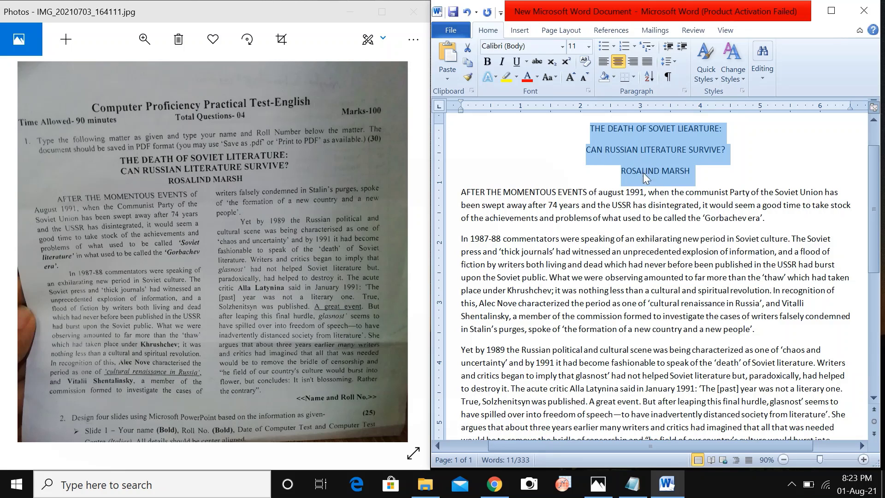
left_click(487, 62)
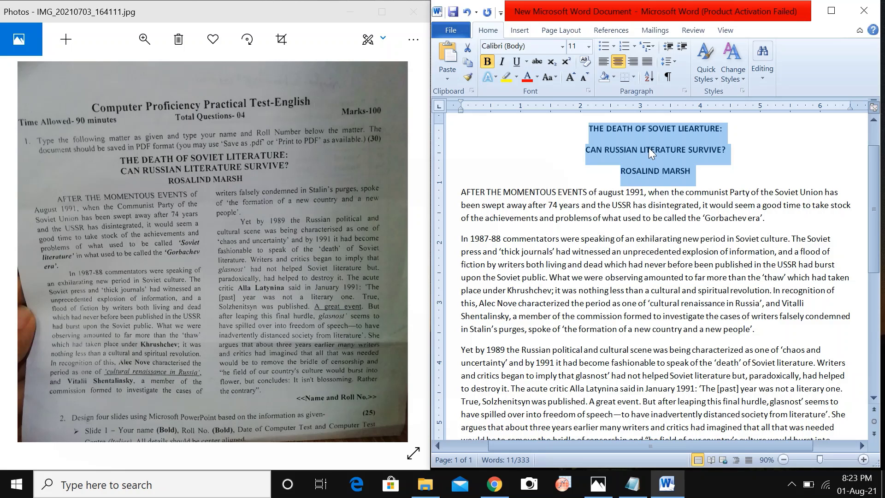
left_click(561, 46)
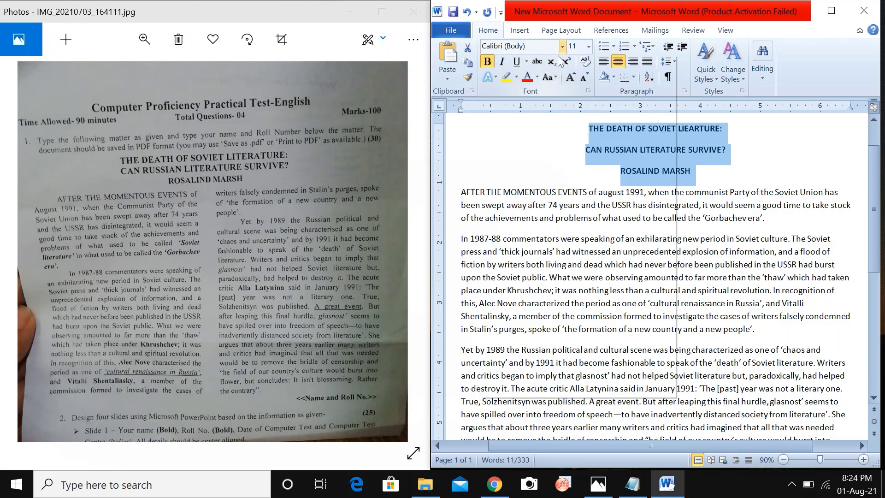
left_click(516, 122)
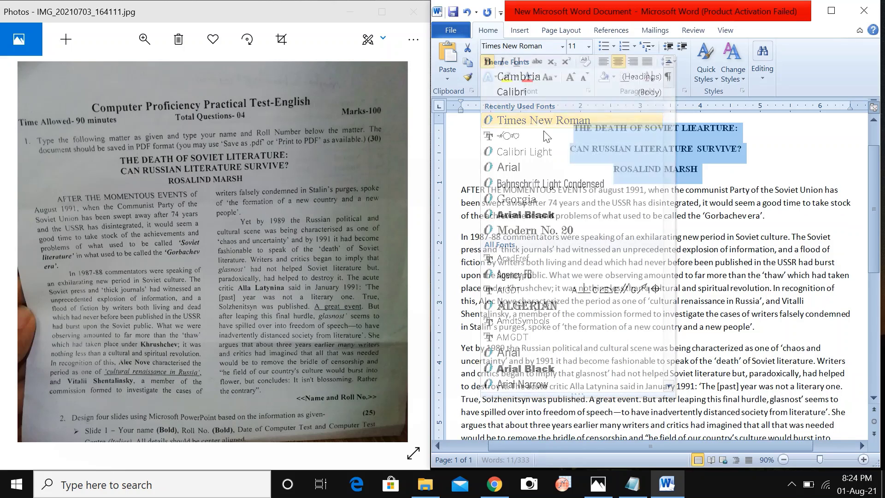
left_click(588, 47)
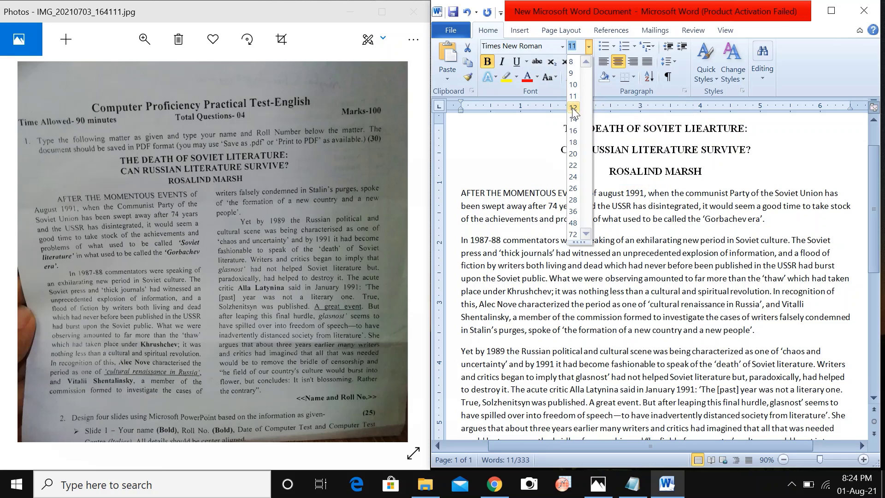
left_click(572, 109)
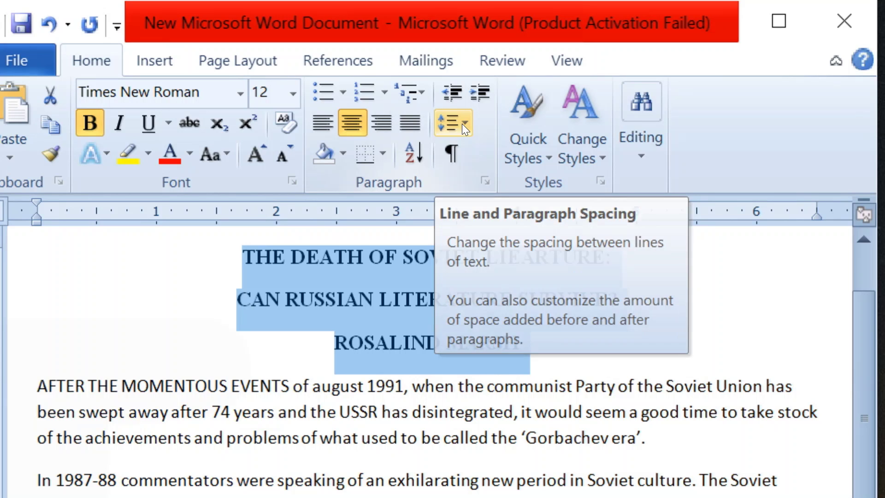
Remove the space after paragraph from the three heading lines.
left_click(462, 123)
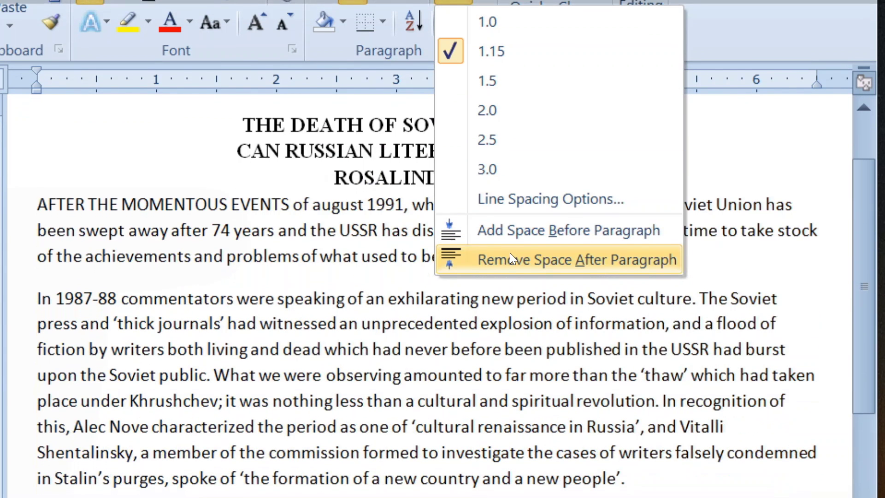
left_click(510, 255)
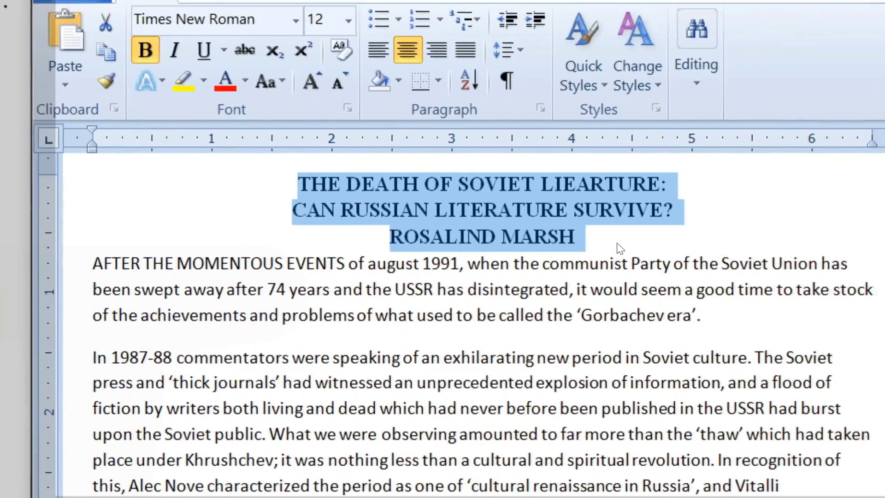
left_click(564, 247)
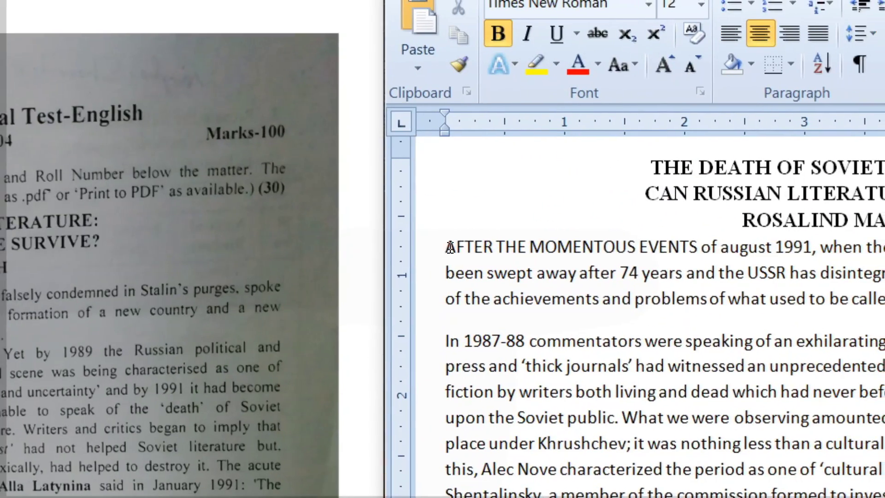
Select the body text from AFTER THE MOMENTOUS EVENTS to the end and maximize Word.
left_click_drag(444, 238, 884, 497)
left_click_drag(596, 386, 519, 483)
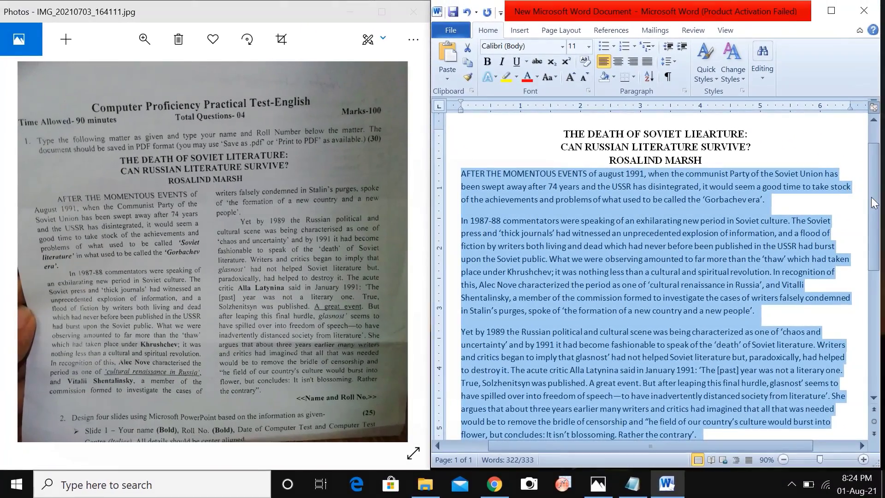
left_click_drag(873, 197, 875, 202)
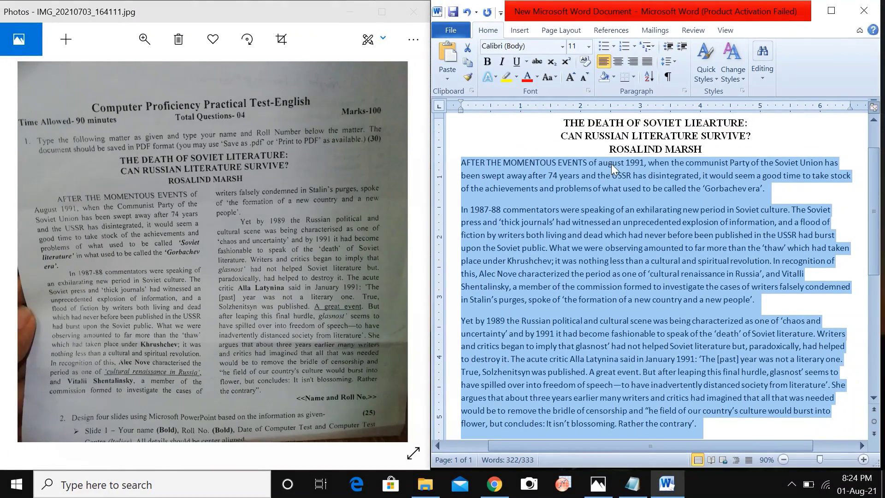
left_click(835, 16)
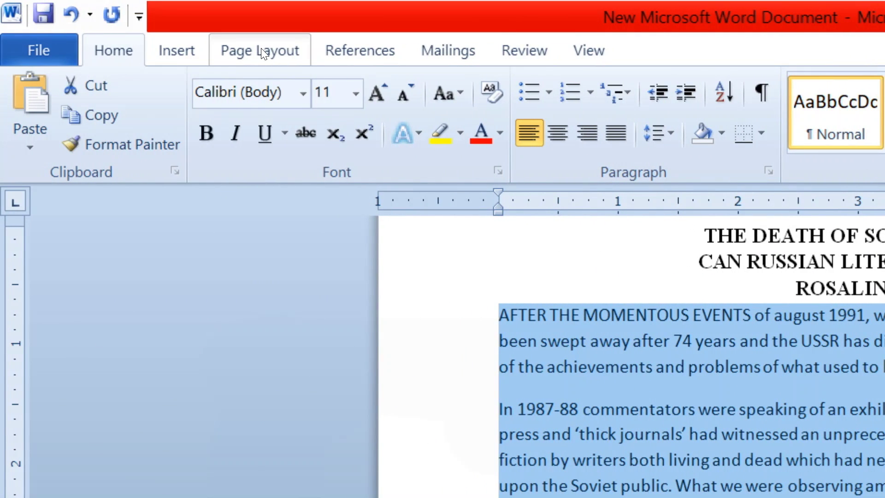
Split the selected body paragraphs into two columns under the single-column headings.
left_click(261, 51)
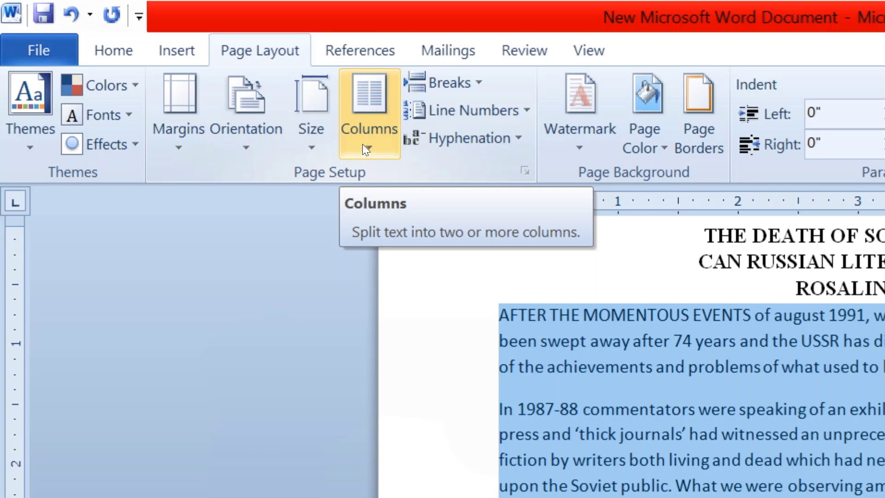
left_click(363, 146)
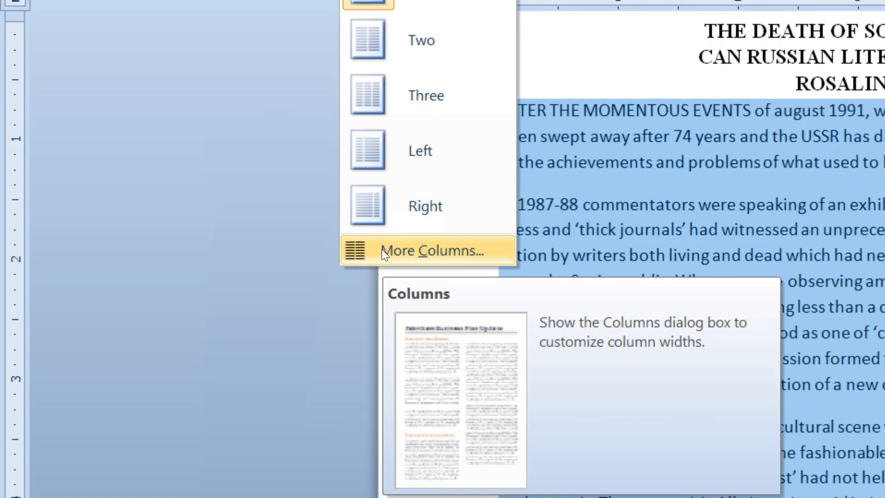
left_click(383, 253)
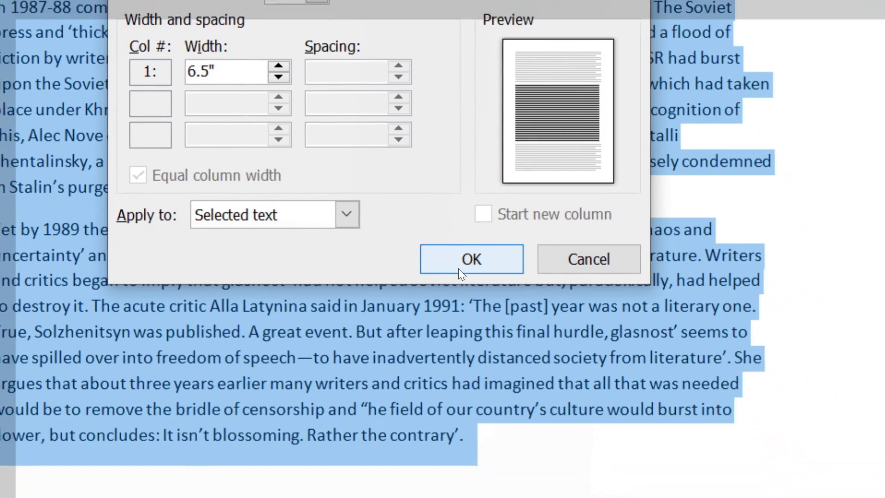
left_click(458, 268)
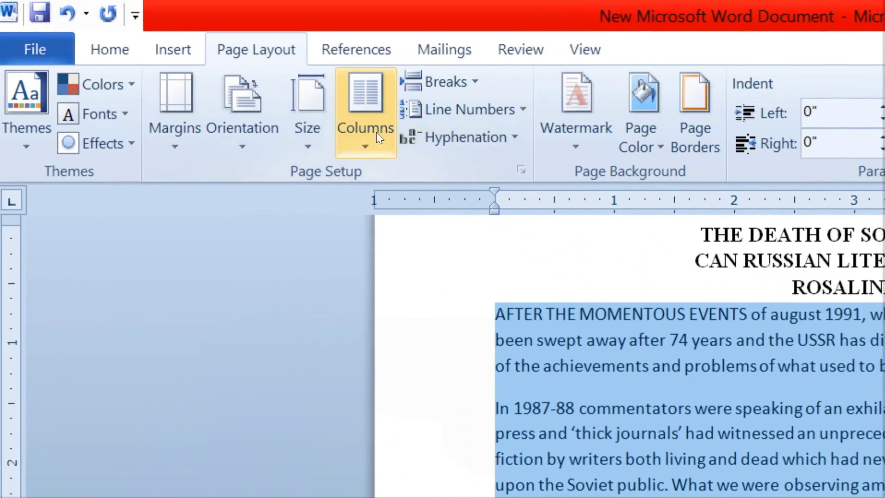
left_click(365, 140)
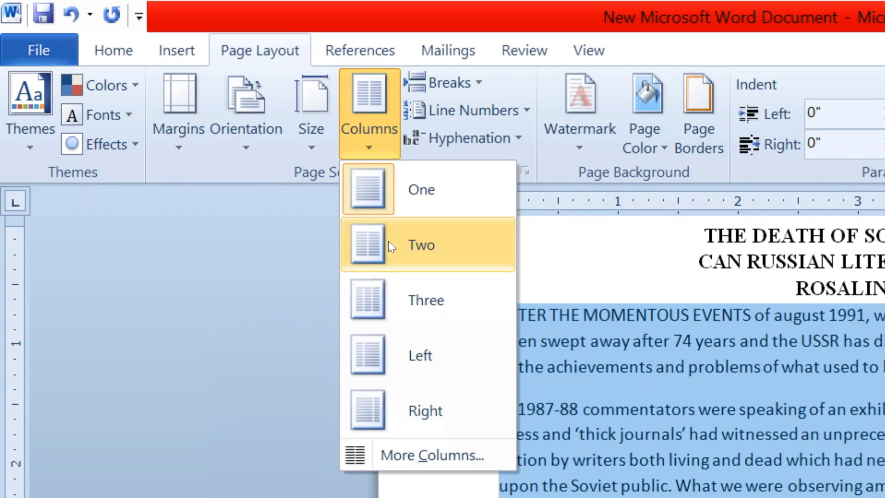
left_click(388, 240)
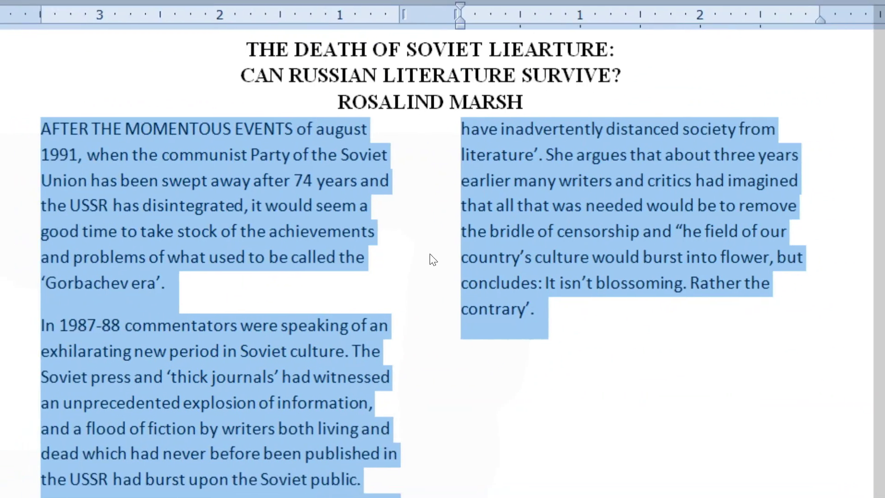
scroll(430, 257, "down", 3)
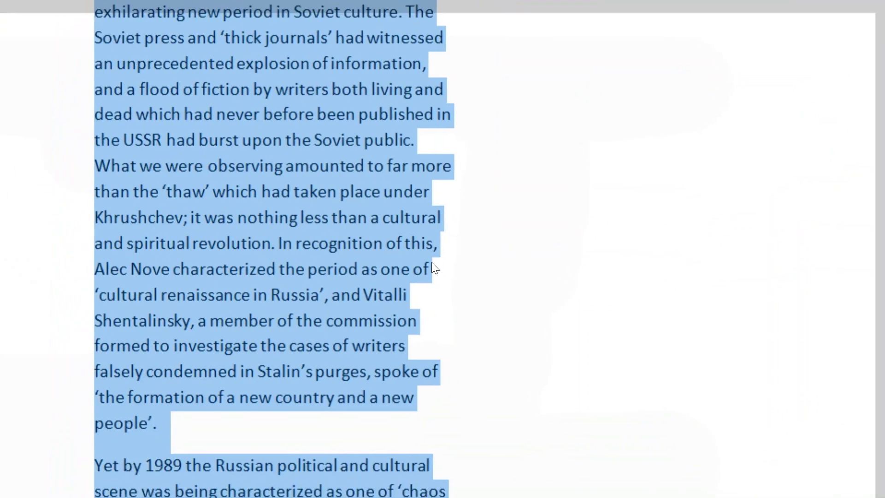
scroll(429, 263, "down", 2)
scroll(378, 235, "up", 1)
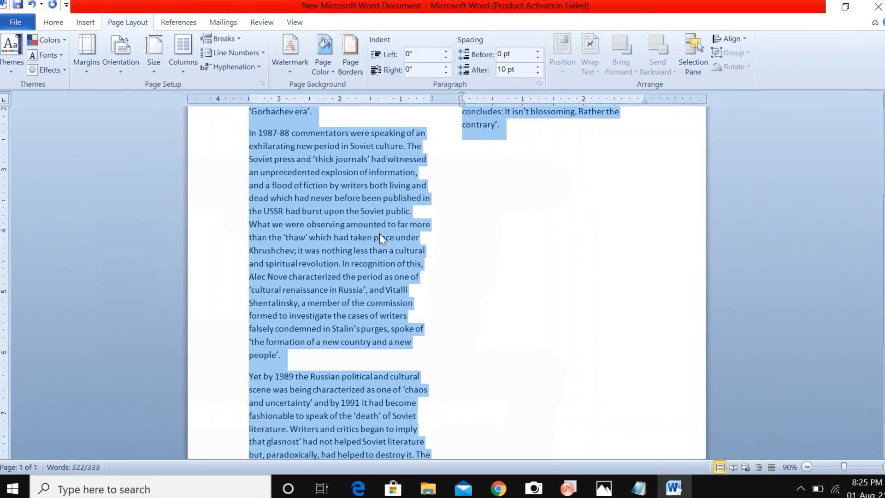
scroll(379, 231, "up", 3)
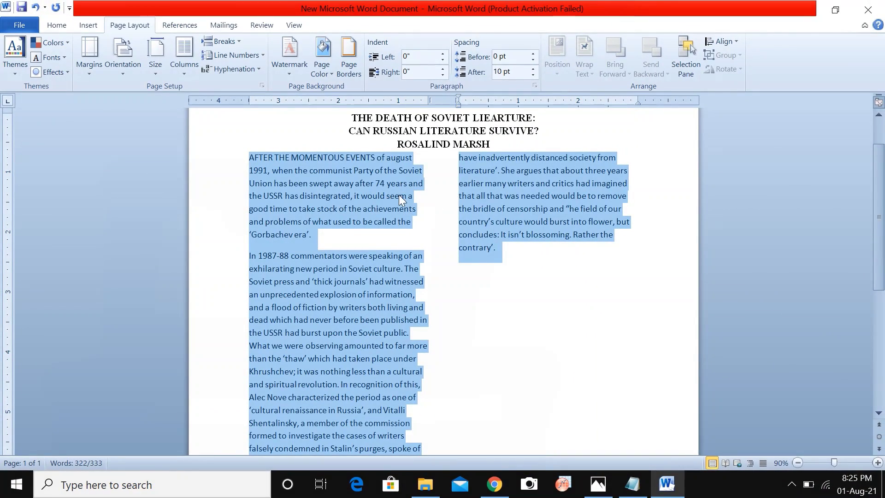
left_click(836, 12)
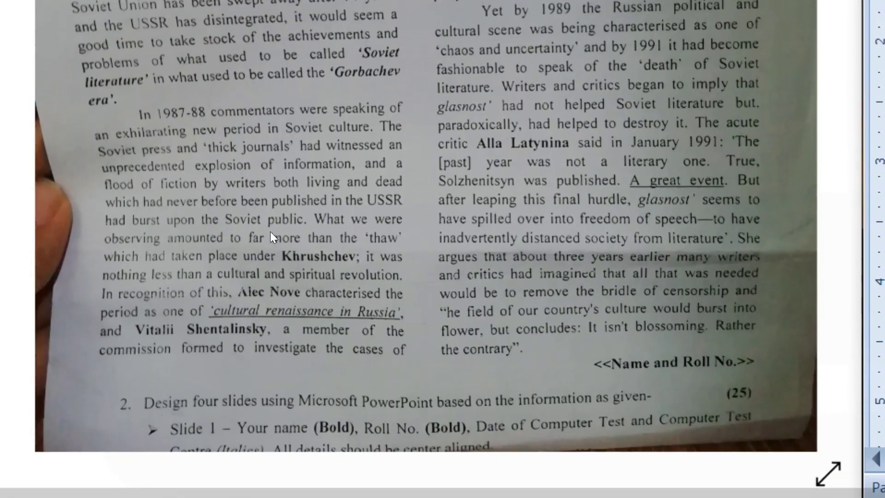
scroll(200, 292, "up", 2)
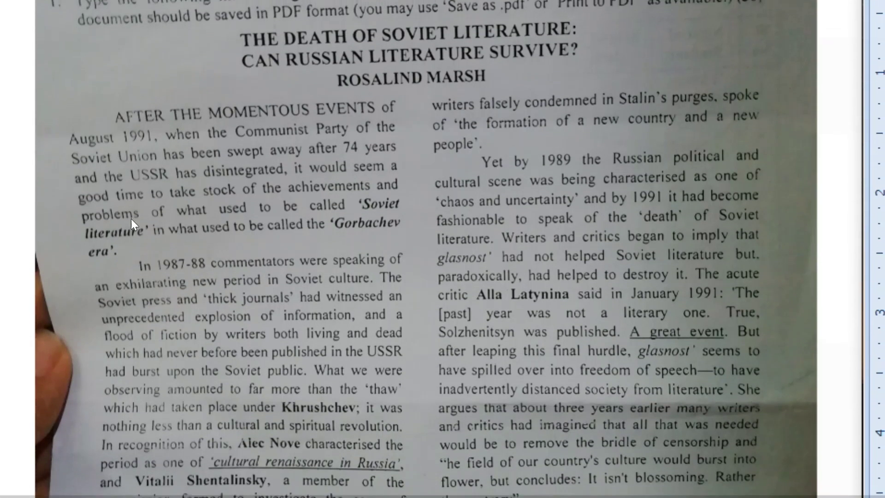
scroll(129, 249, "up", 3)
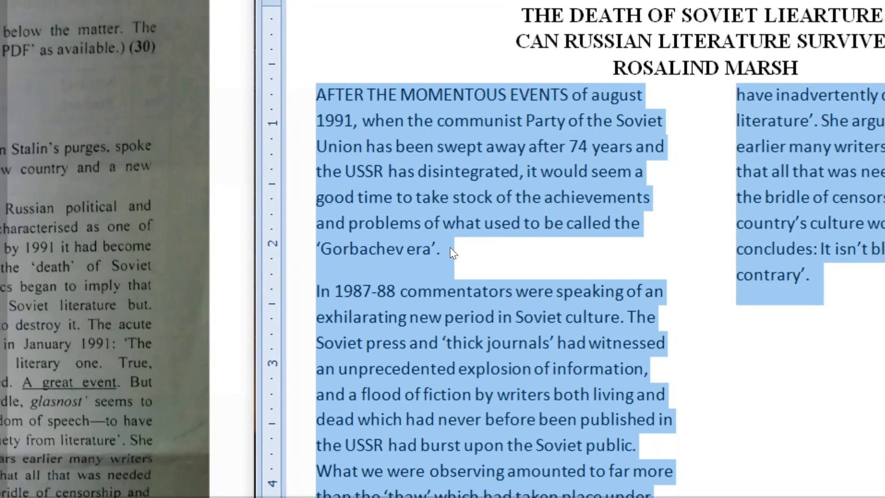
left_click(449, 248)
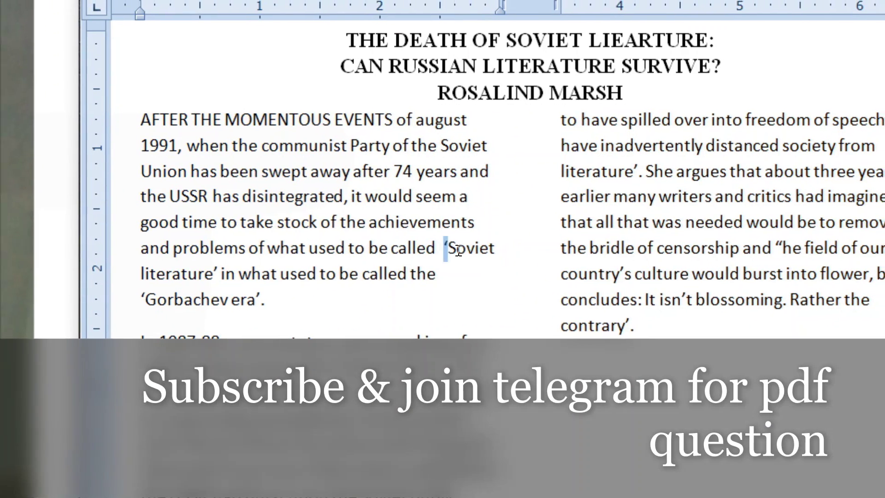
Bold 'Soviet literature' and 'Gorbachev era', leaving 'in what used to be called the' unbolded.
left_click_drag(412, 250, 258, 284)
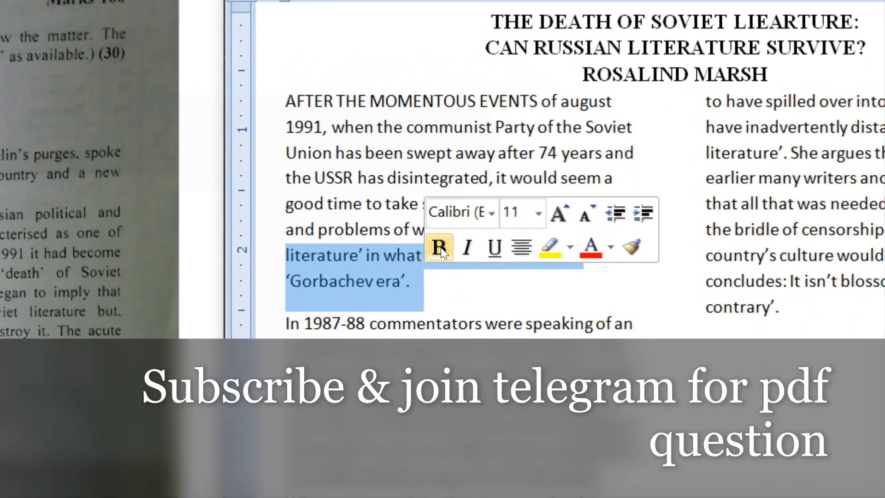
left_click(442, 250)
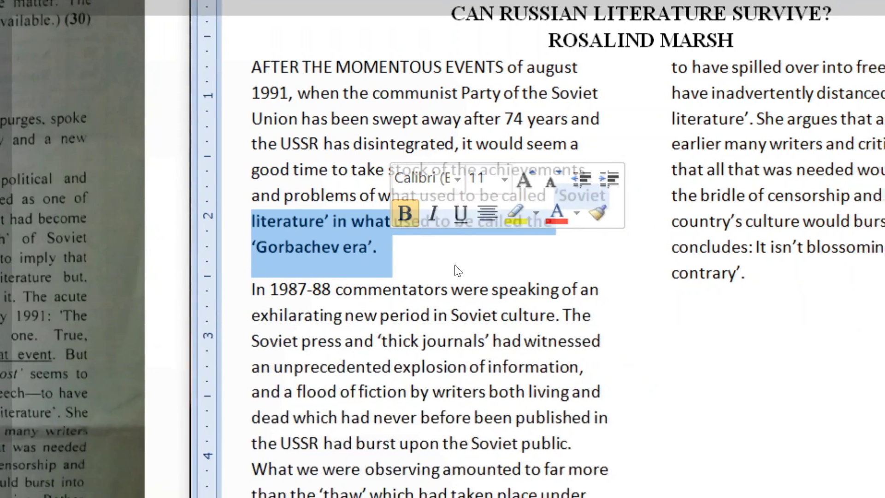
key("Right")
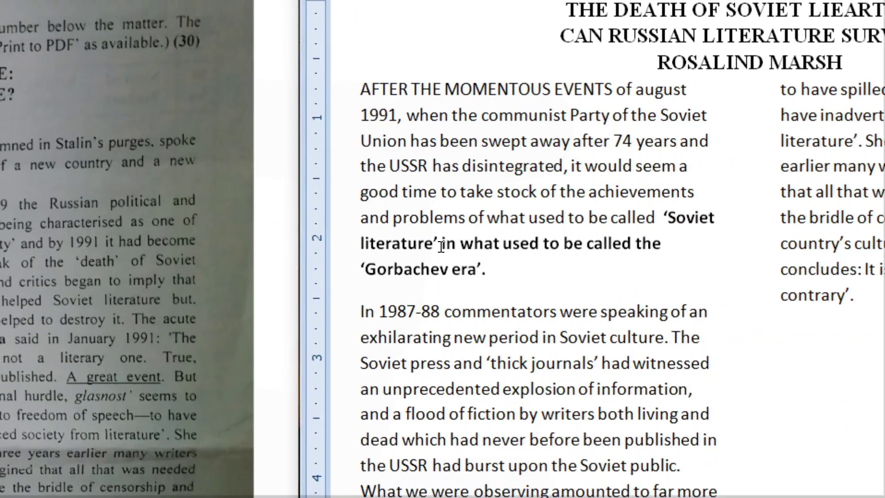
left_click_drag(440, 247, 646, 255)
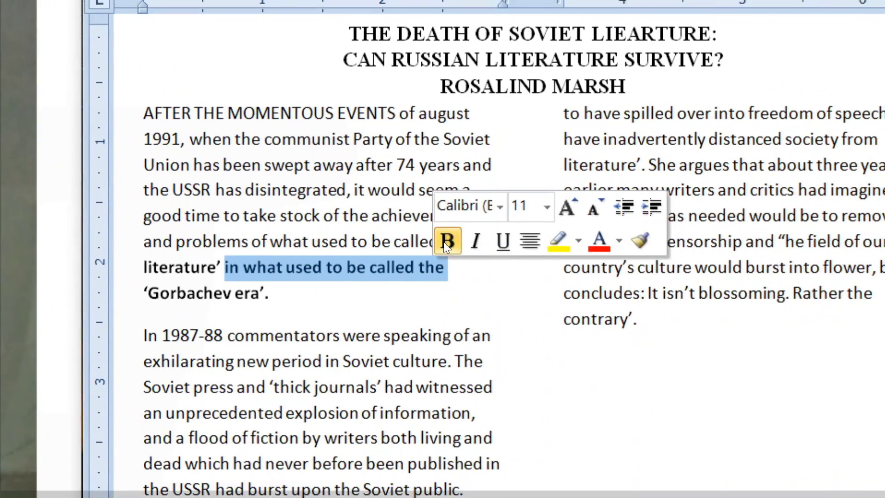
left_click(487, 160)
left_click(422, 265)
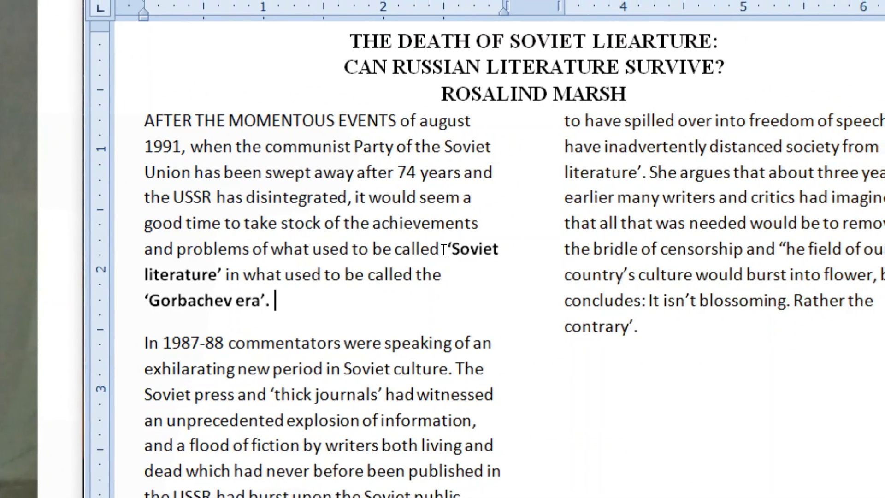
Italicise 'Soviet', 'literature' and 'Gorbachev era' in the opening paragraph.
double_click(449, 249)
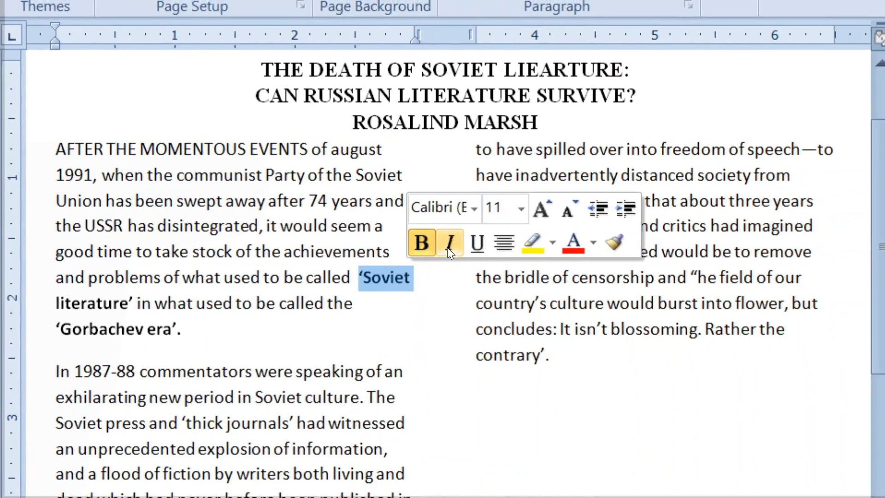
left_click(504, 214)
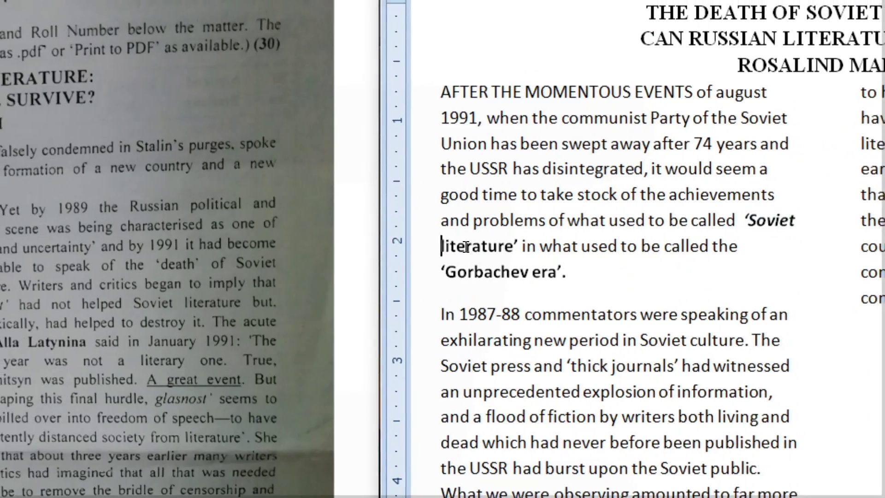
double_click(415, 237)
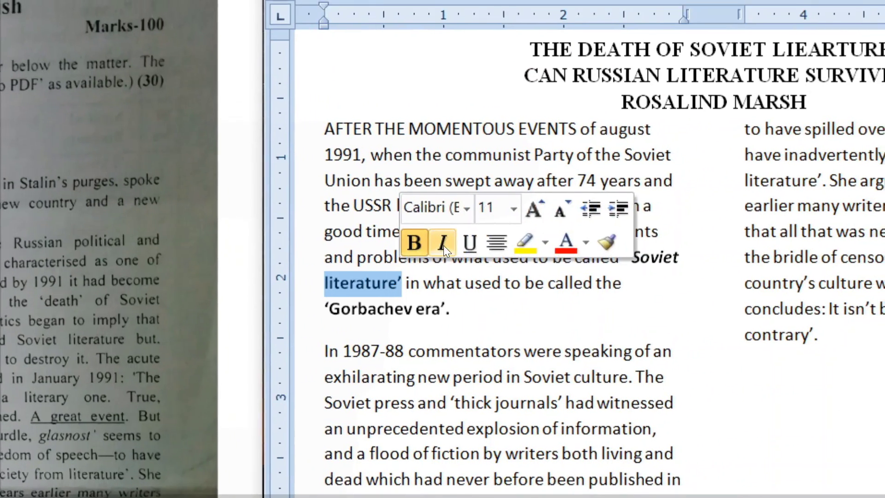
left_click(442, 243)
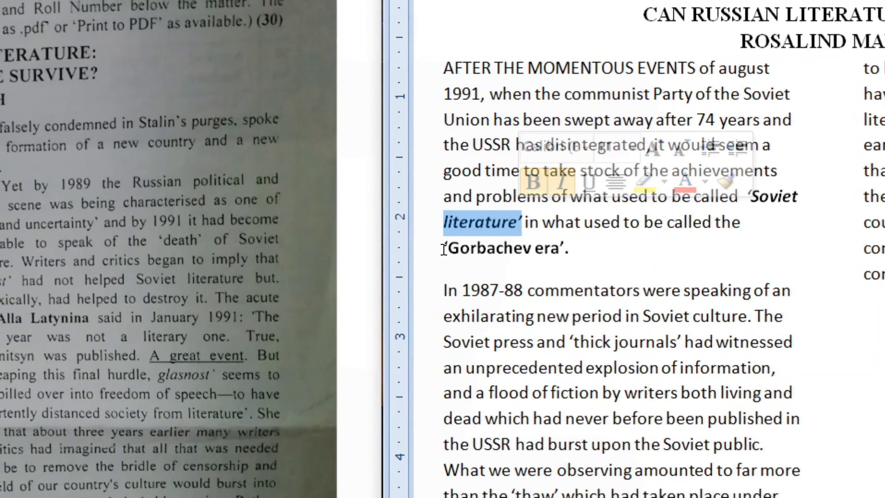
left_click_drag(444, 249, 571, 251)
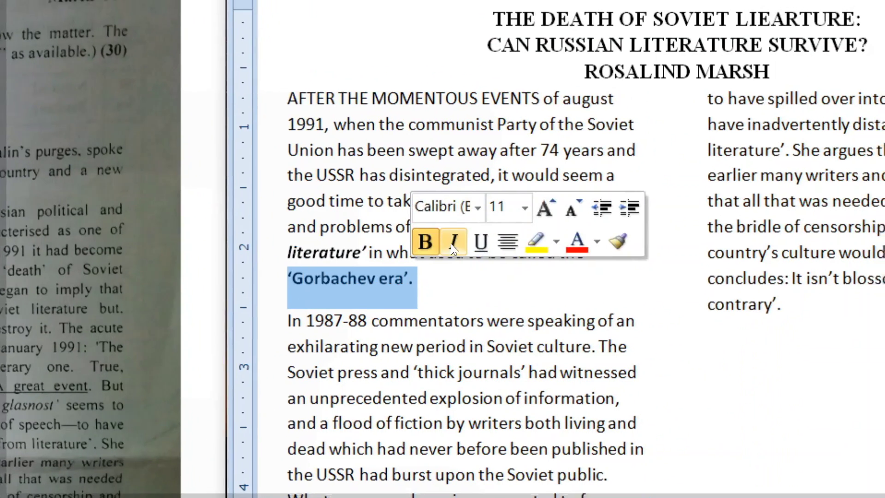
left_click(452, 242)
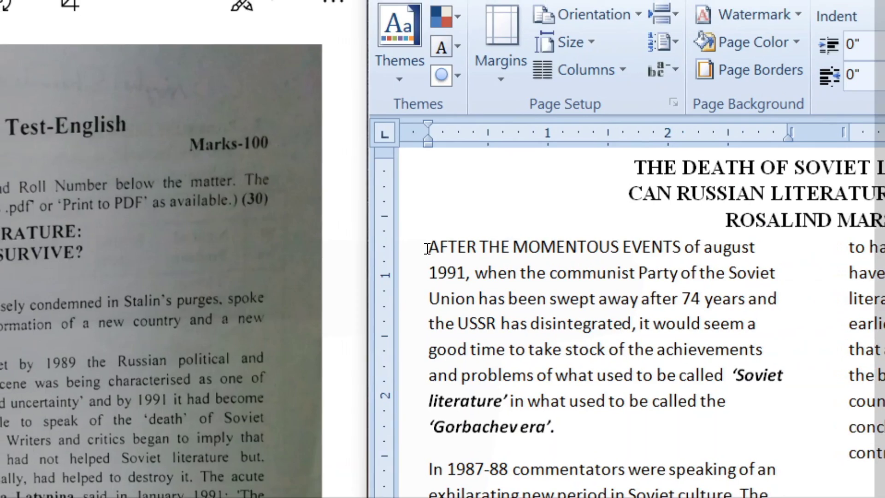
Tab-indent the first lines of 'AFTER THE MOMENTOUS EVENTS' and 'In 1987-88 commentators were'.
left_click(417, 240)
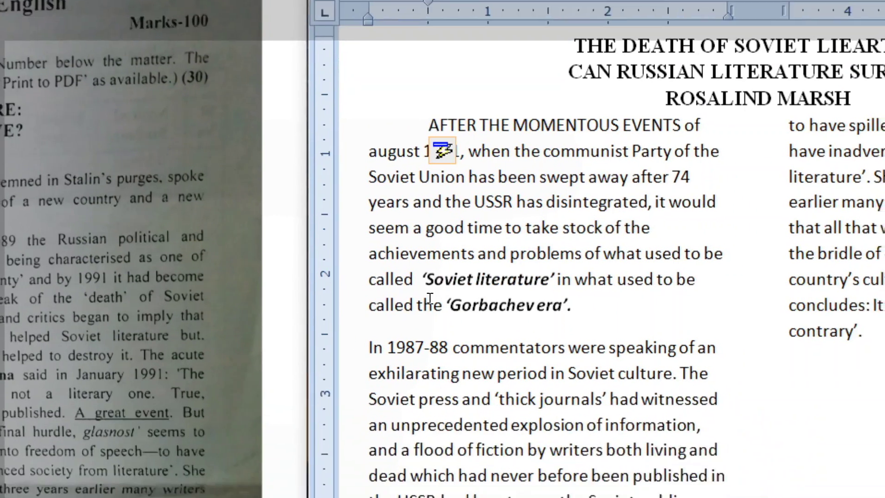
left_click(445, 471)
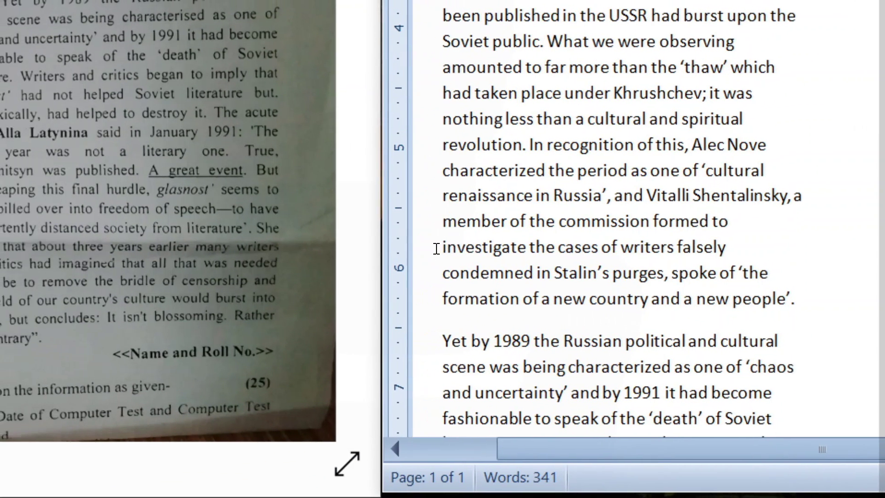
Start a new indented paragraph at 'writers falsely condemned in Stalin's purges', viewing at 100%.
left_click_drag(436, 249, 616, 249)
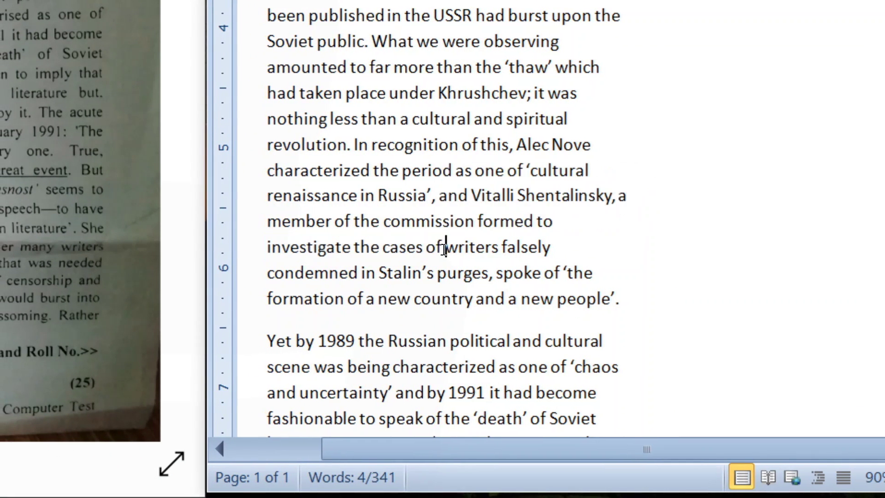
left_click(444, 249)
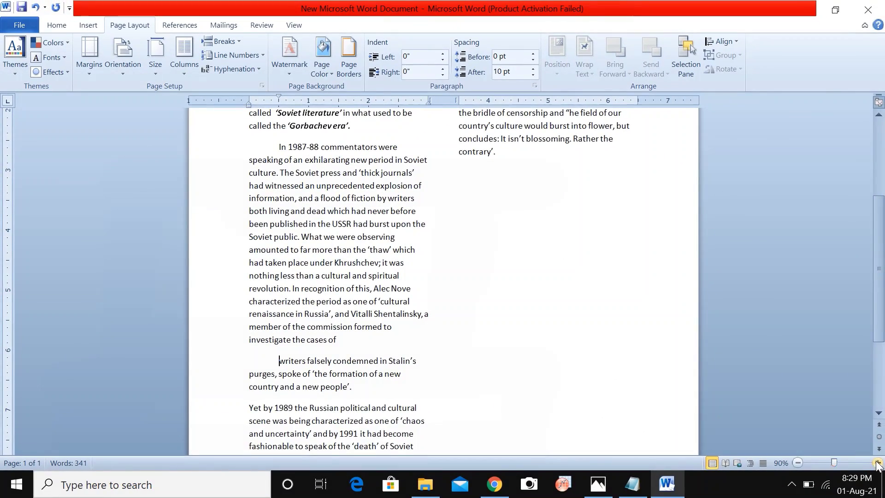
left_click(877, 463)
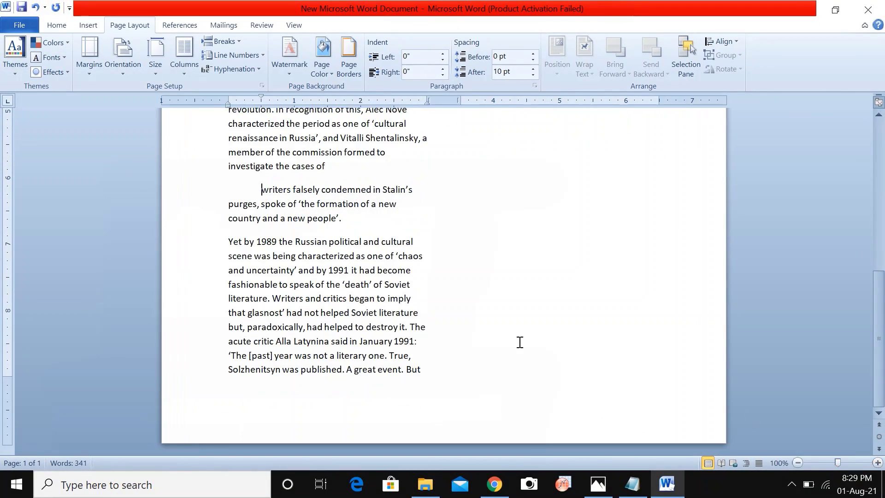
scroll(357, 313, "up", 3)
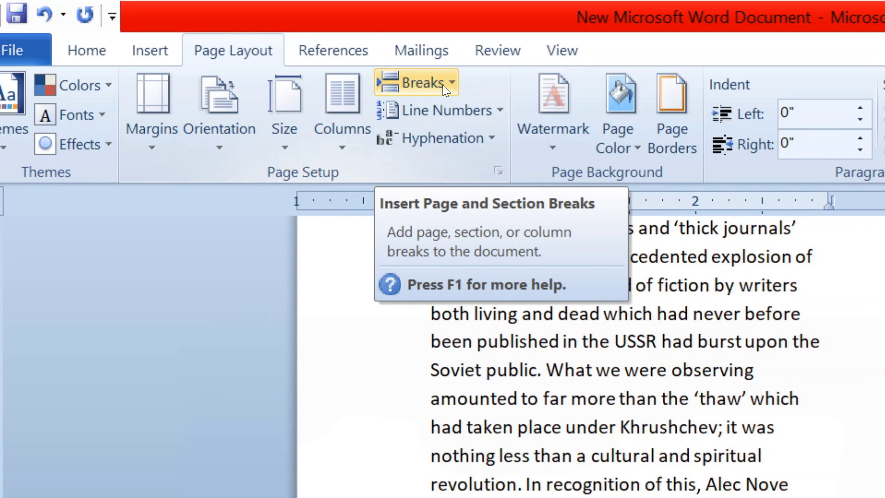
Insert a column break before 'writers falsely condemned' so it opens column two.
left_click(443, 84)
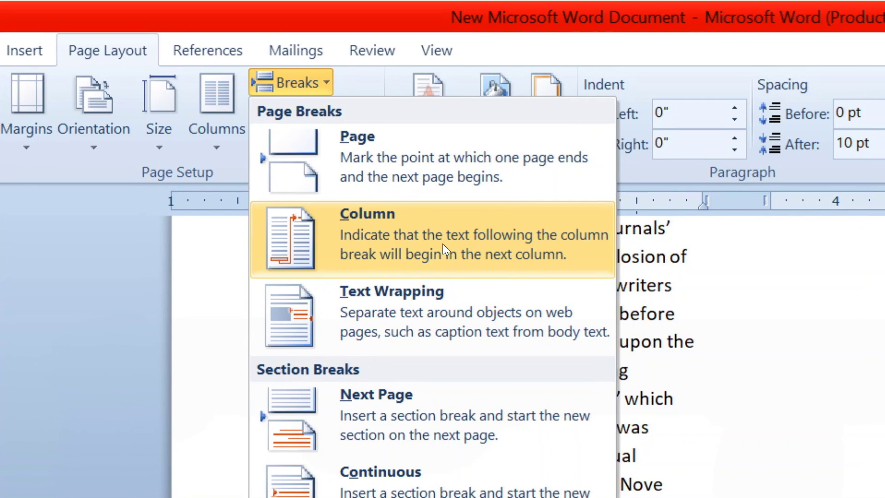
left_click(442, 243)
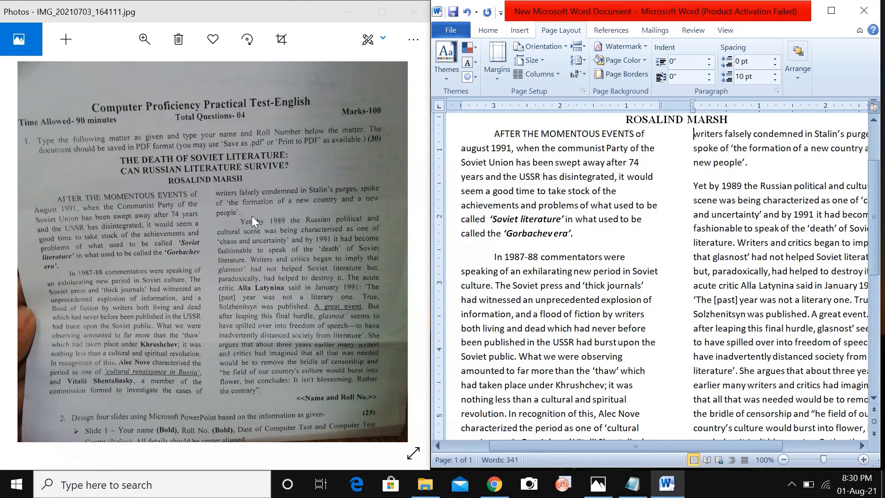
Indent the 'Yet by 1989' paragraph and bold the critic's name within it.
left_click(783, 460)
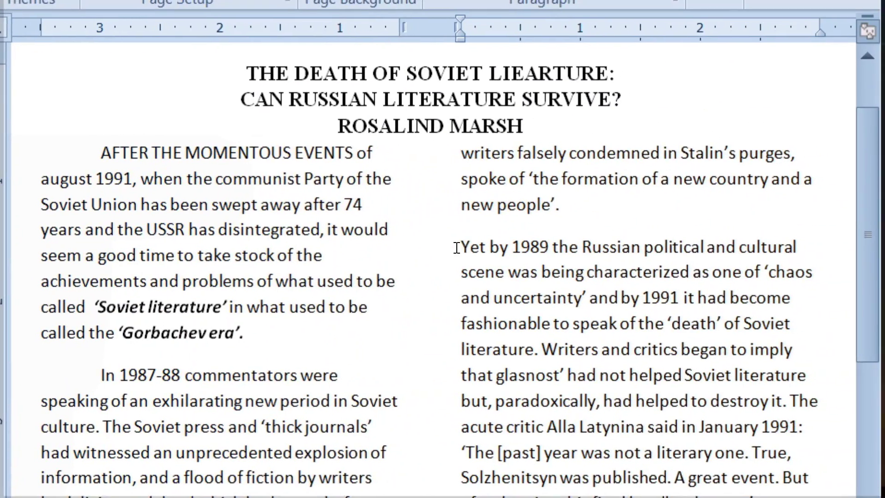
key("Tab")
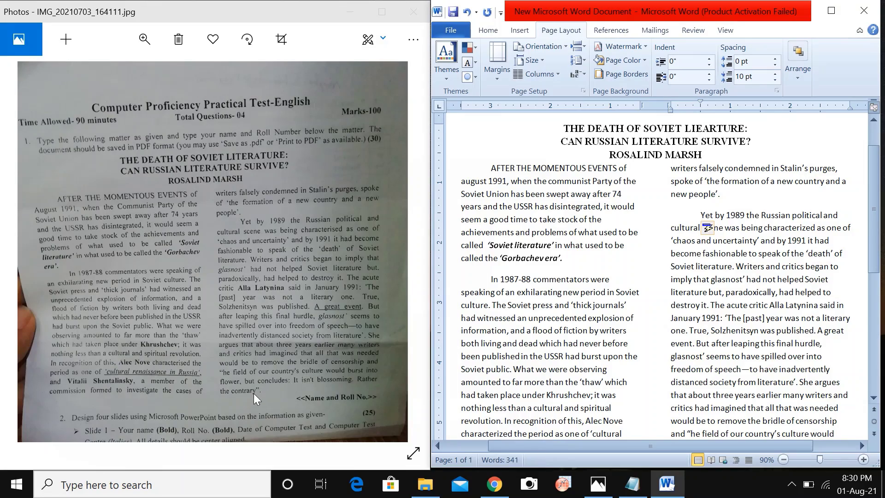
scroll(739, 369, "down", 3)
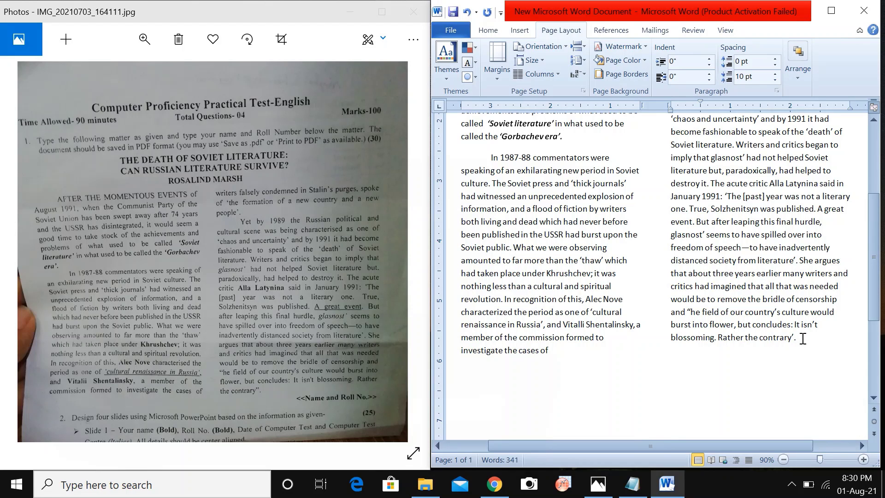
scroll(665, 287, "up", 3)
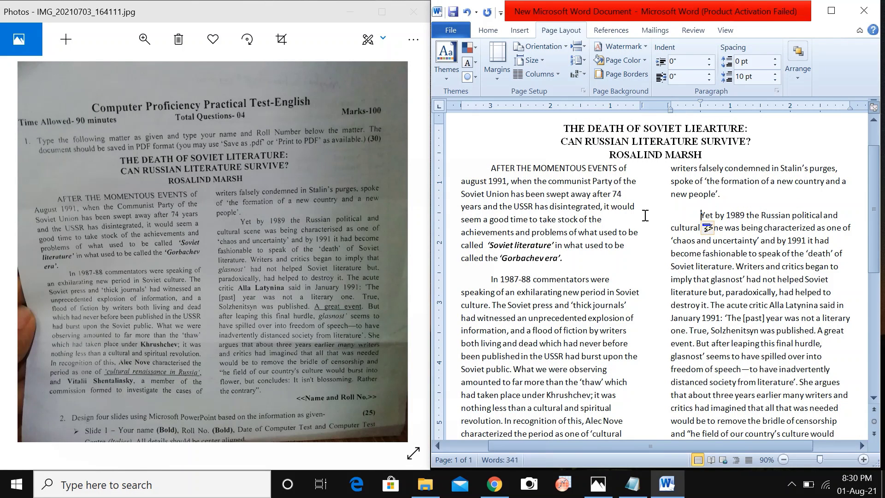
scroll(644, 215, "down", 2)
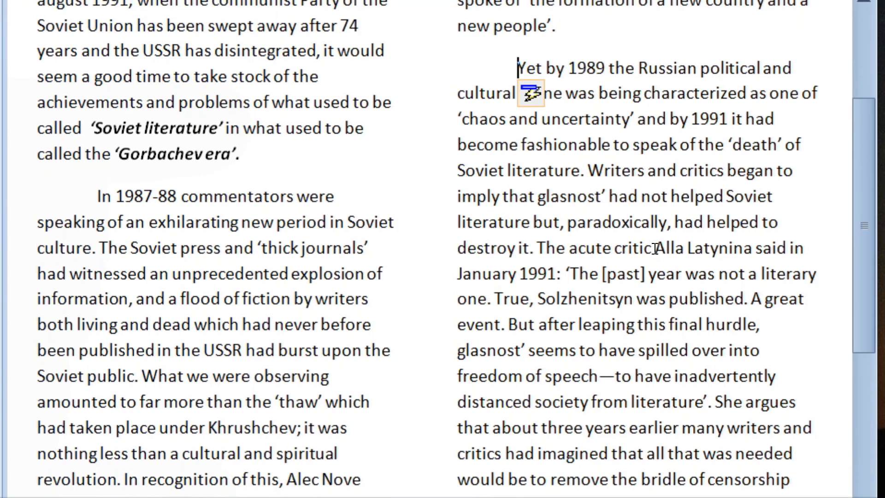
left_click_drag(654, 237, 725, 249)
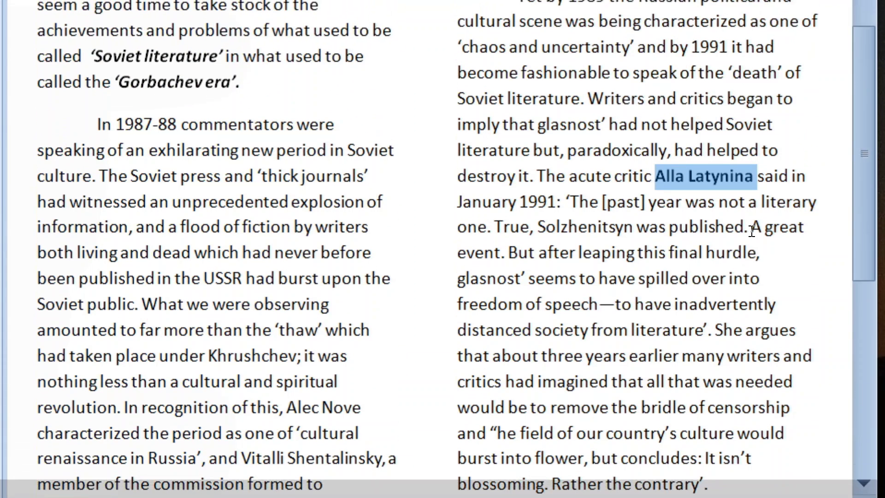
Underline 'A great event.' in the right column, then underline the space just before it.
left_click_drag(744, 133, 747, 173)
left_click_drag(747, 274, 506, 249)
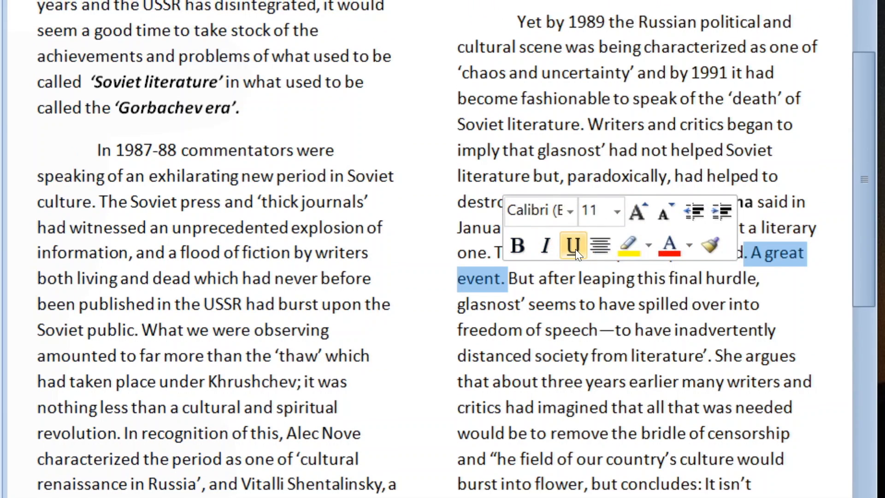
left_click(573, 213)
left_click(760, 253)
left_click(748, 225)
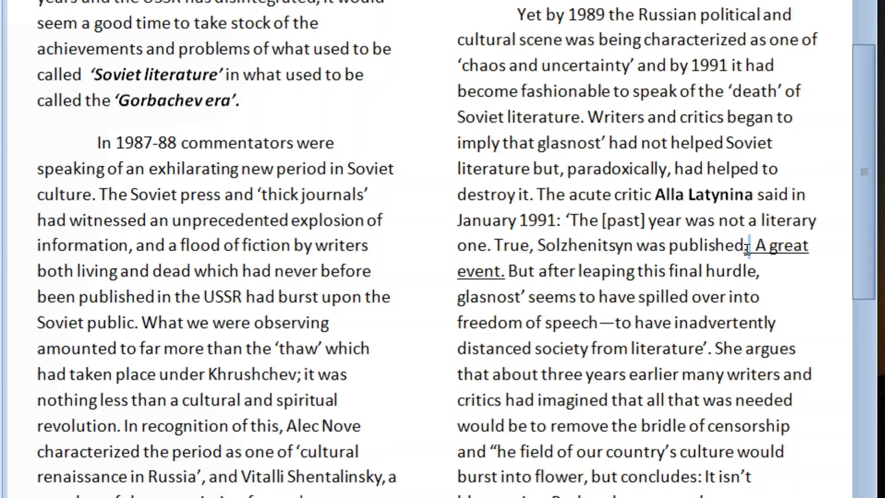
left_click_drag(746, 249, 743, 249)
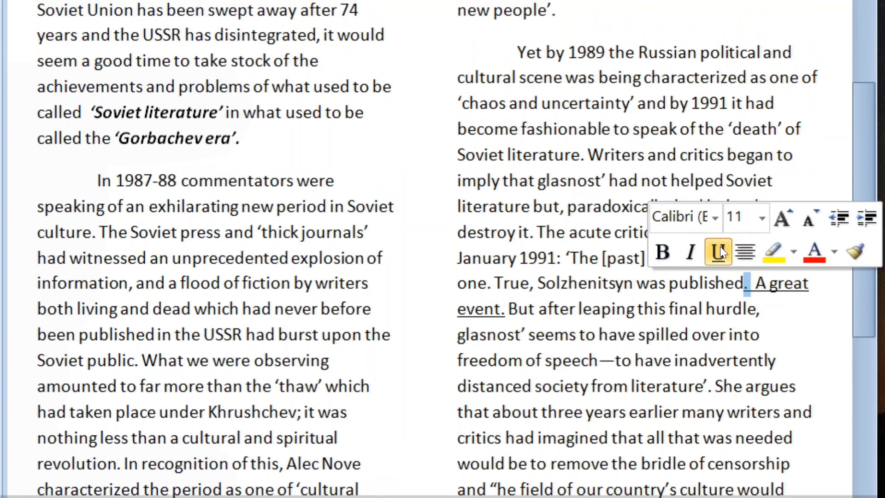
left_click(718, 252)
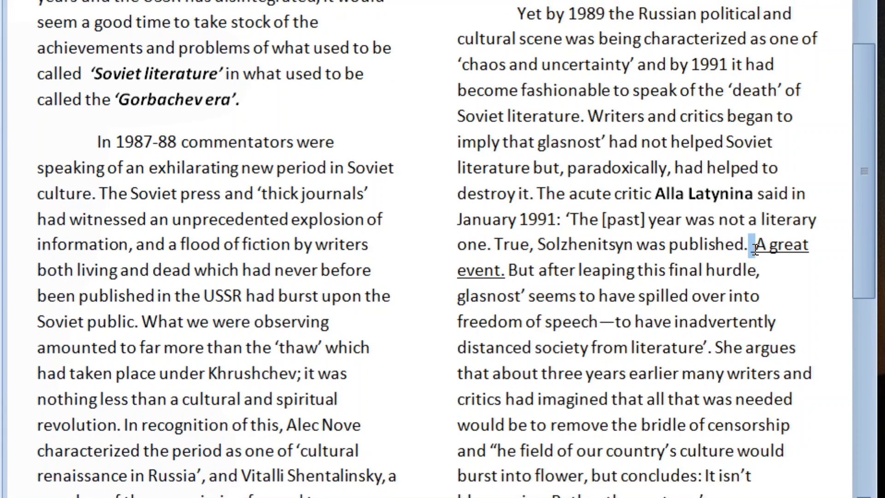
mouse_move(755, 248)
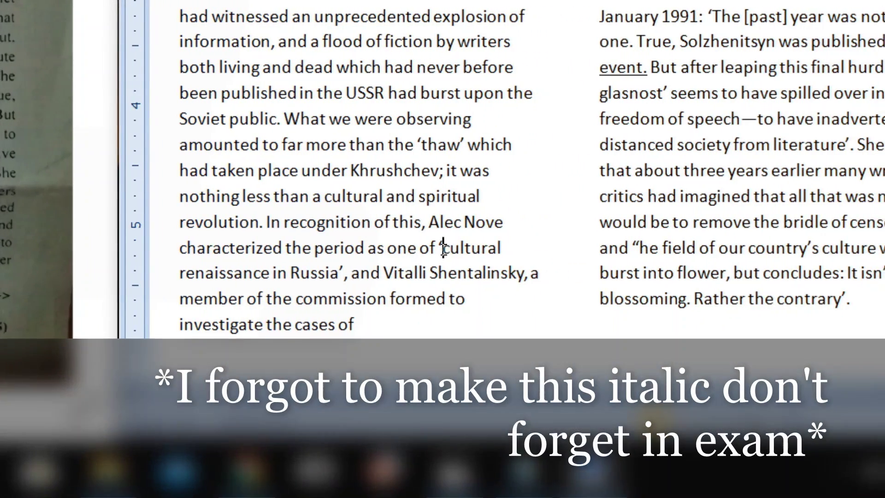
Underline 'cultural renaissance in Russia' and make 'Vitalli Shentalinsky' and 'Khrushchev' bold.
left_click_drag(444, 249, 336, 272)
key("ctrl+u")
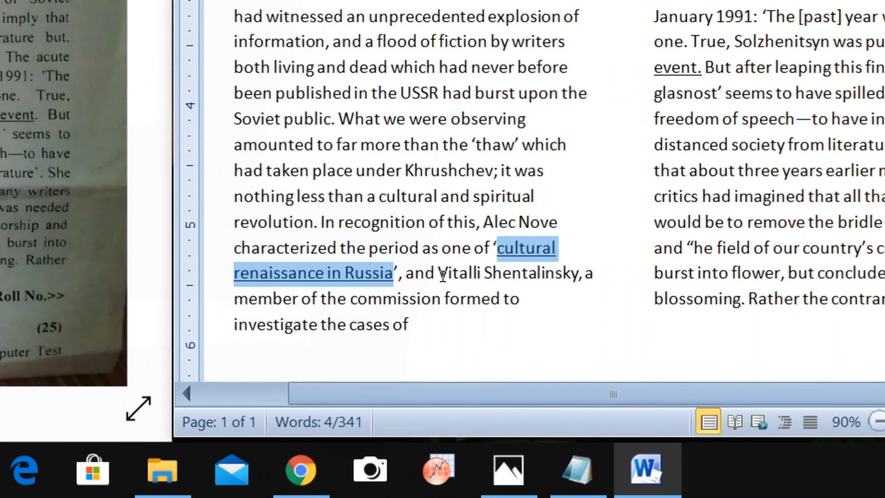
left_click_drag(441, 275, 536, 275)
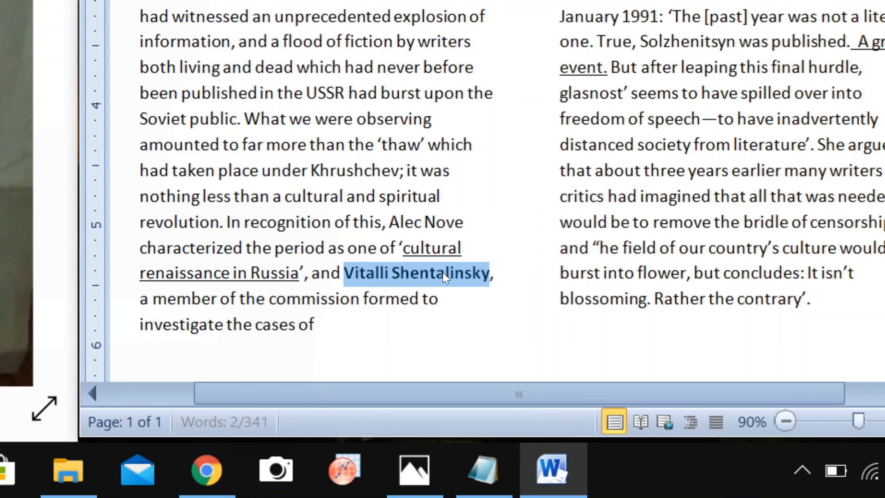
key("ctrl+b")
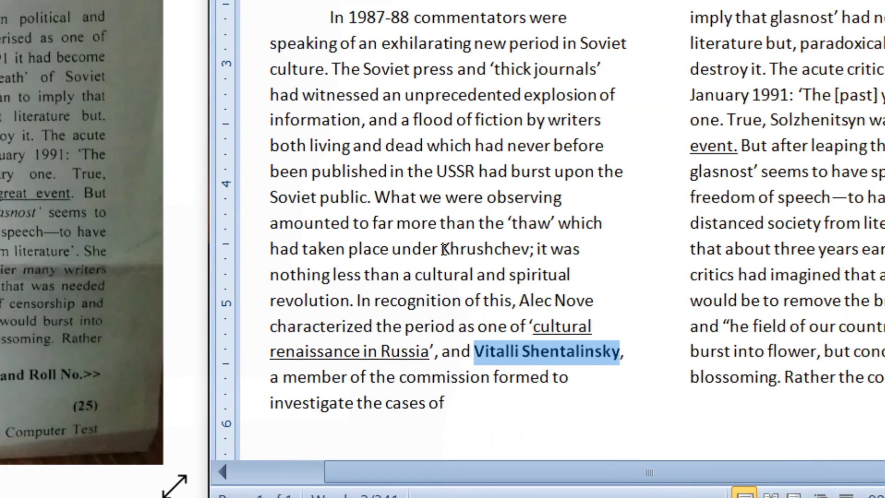
left_click_drag(444, 249, 527, 249)
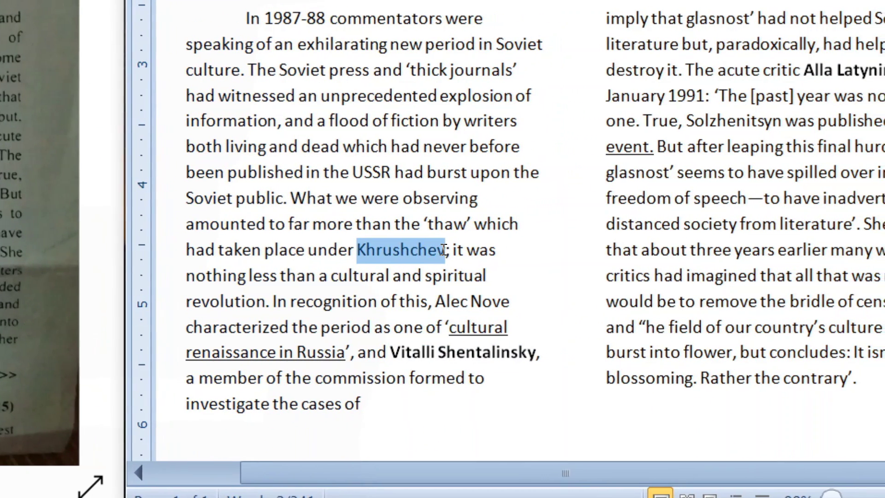
key("ctrl+b")
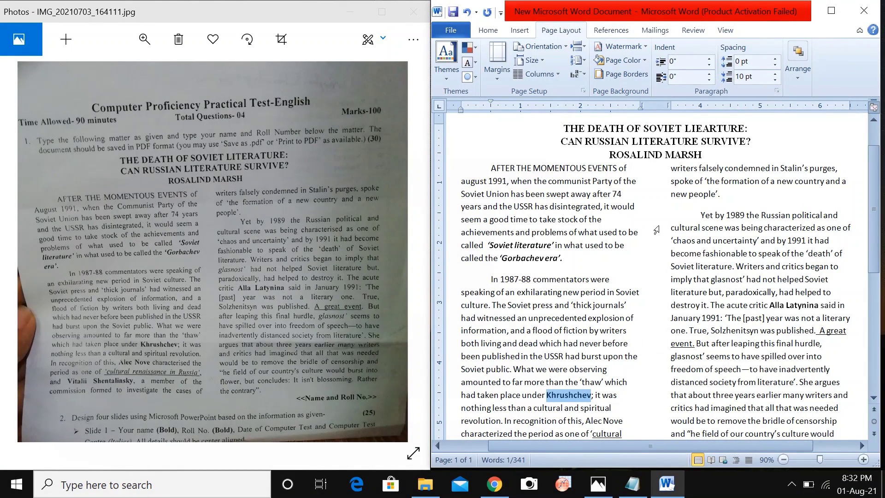
scroll(623, 245, "down", 2)
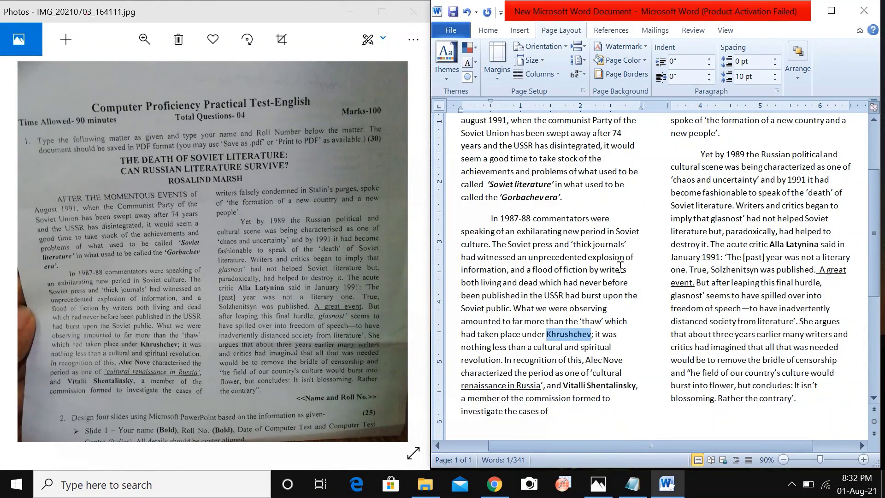
scroll(504, 237, "up", 2)
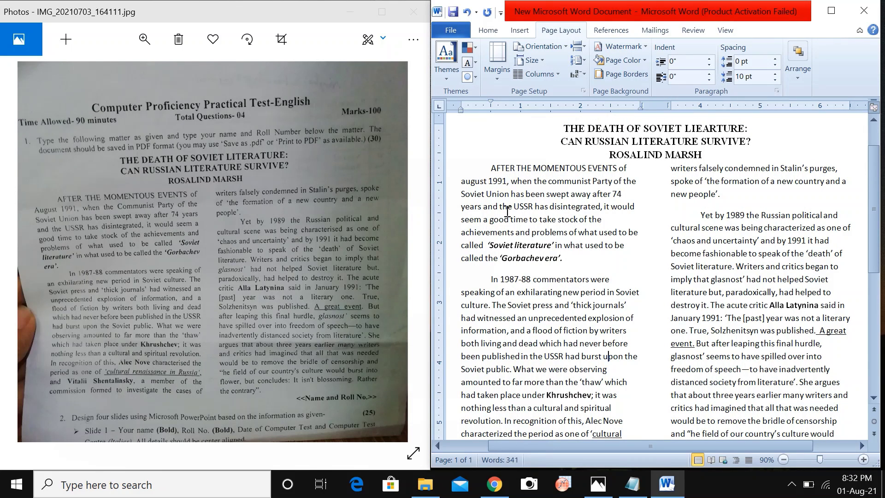
Justify the left column's first paragraph and the 'In 1987-88' paragraph.
left_click_drag(490, 174, 570, 258)
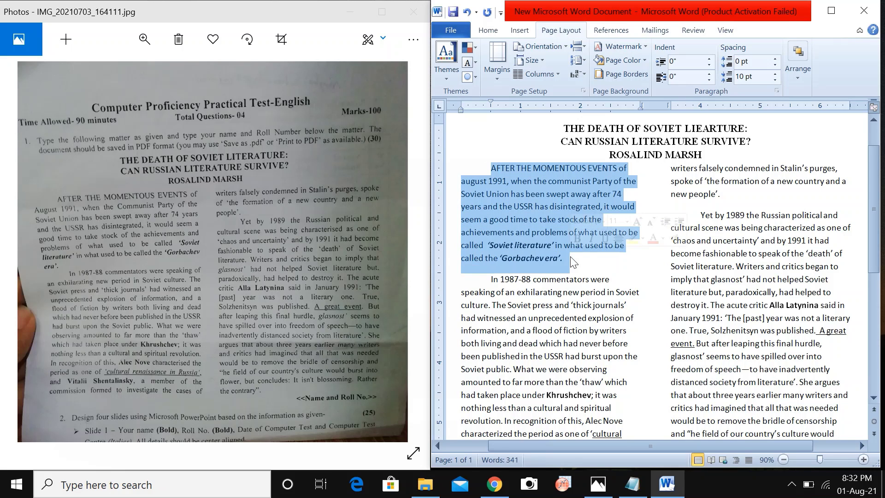
left_click(488, 31)
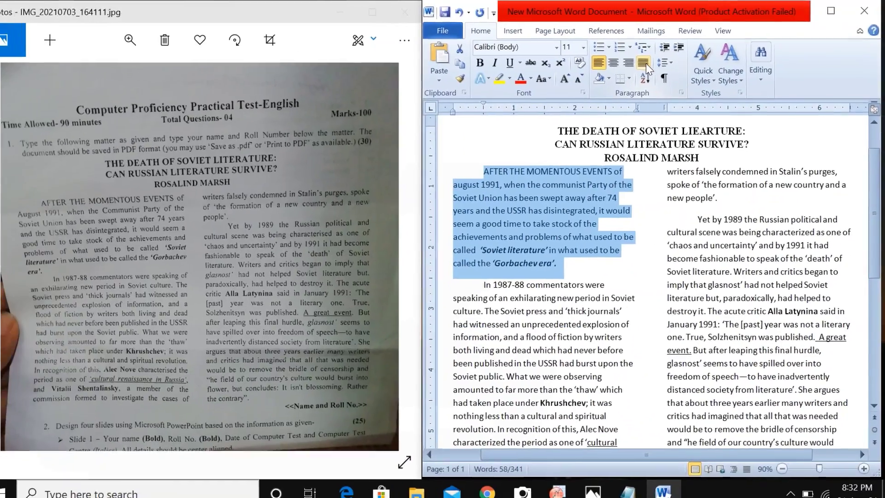
left_click(442, 124)
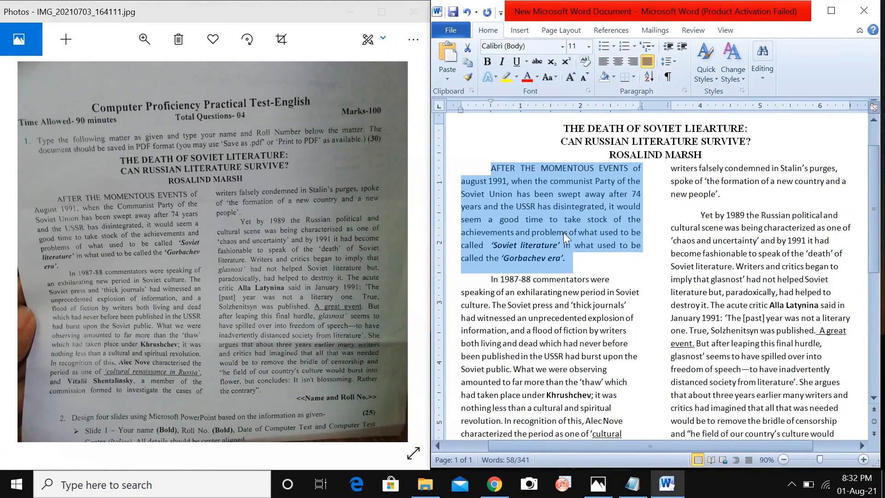
scroll(563, 232, "down", 2)
triple_click(592, 215)
key("ctrl+j")
scroll(761, 223, "up", 2)
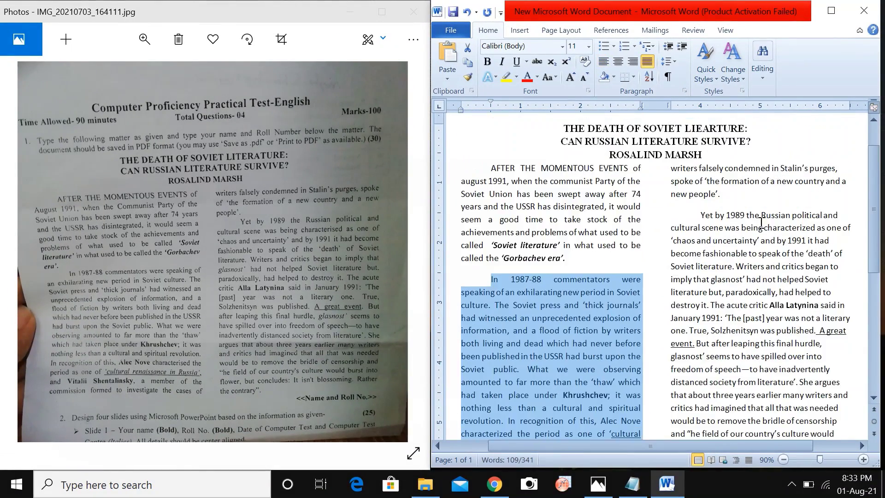
Justify all the text in the right column with Ctrl+J.
left_click_drag(665, 170, 807, 415)
key("ctrl+j")
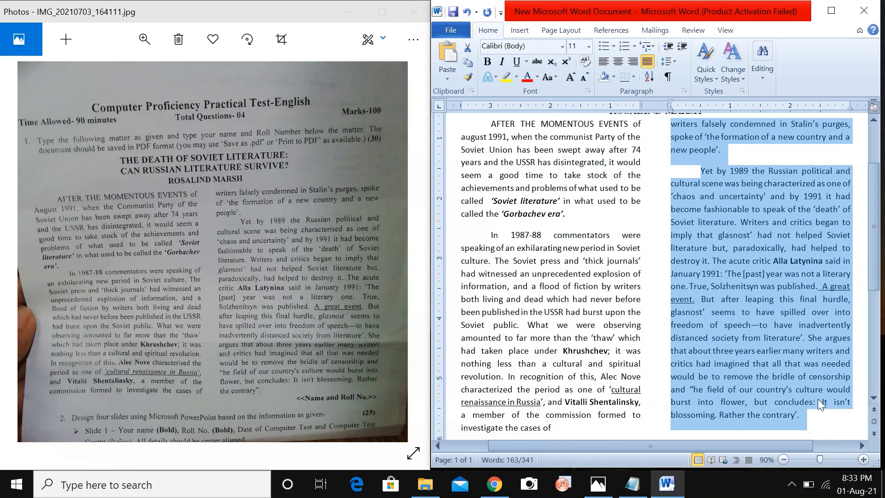
left_click(846, 420)
scroll(657, 217, "up", 2)
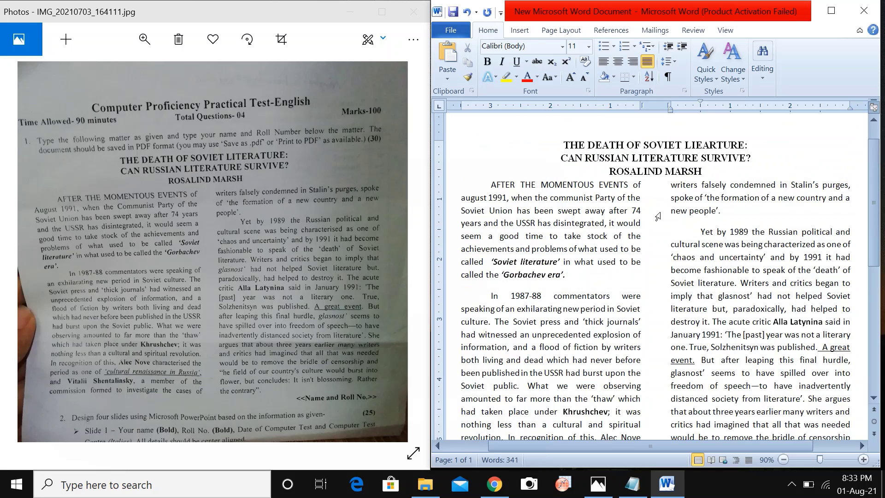
scroll(645, 248, "down", 2)
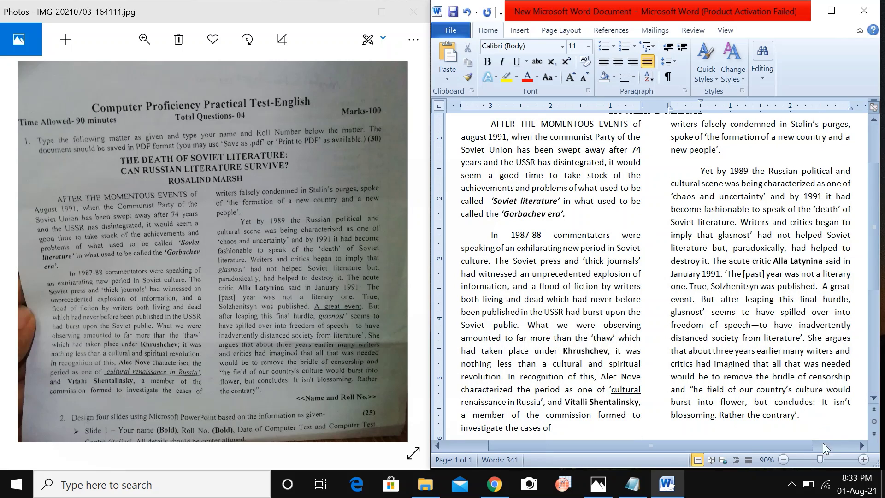
Zoom out to 80% to review the page layout, then maximize the Word window.
left_click(783, 459)
scroll(638, 257, "up", 4)
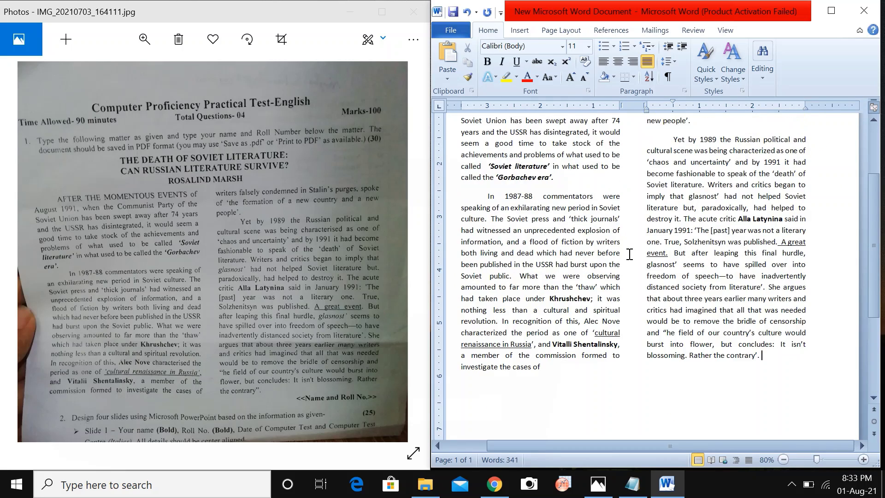
scroll(629, 255, "up", 2)
scroll(629, 254, "down", 2)
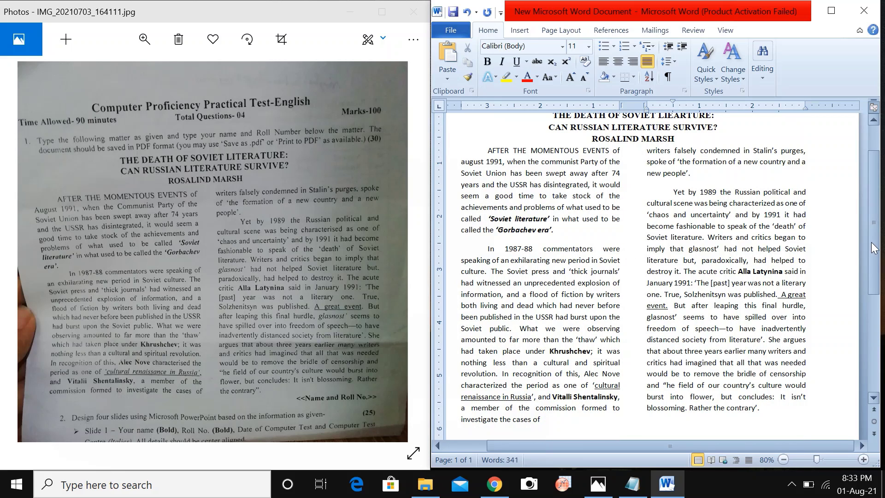
scroll(874, 242, "up", 1)
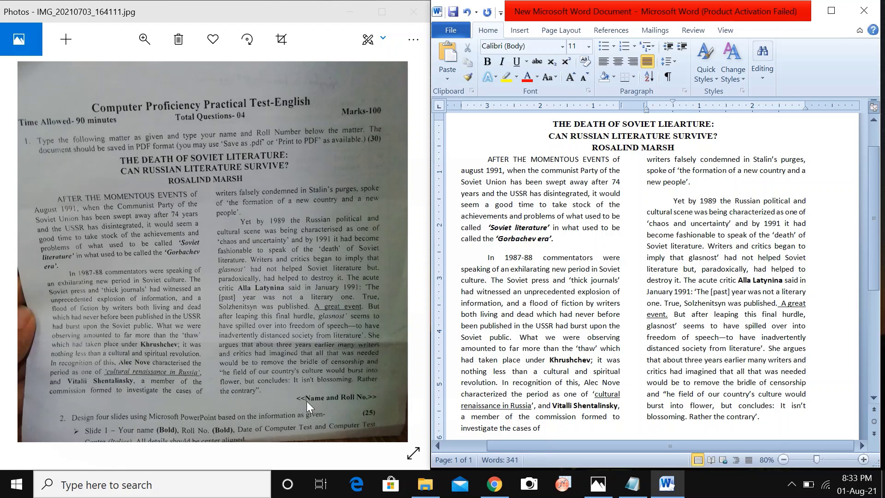
scroll(782, 383, "down", 2)
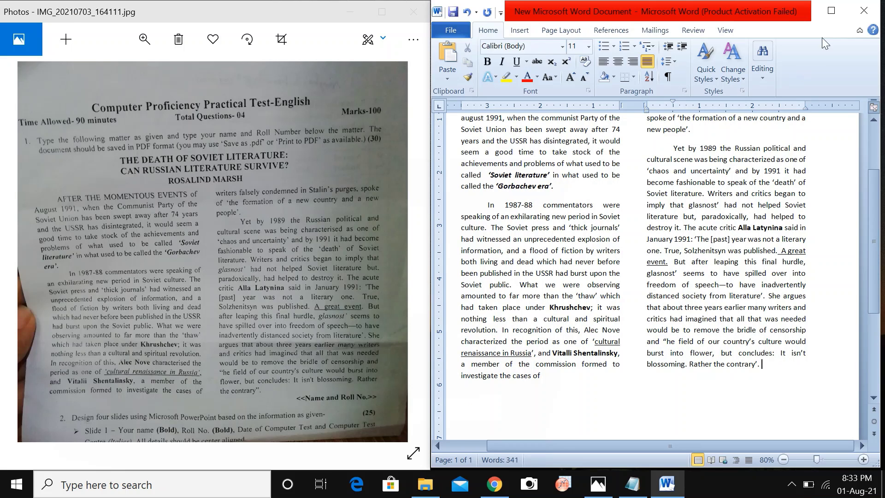
left_click(831, 10)
Zoom back in to 100% and make the name and roll number line bold.
left_click(877, 462)
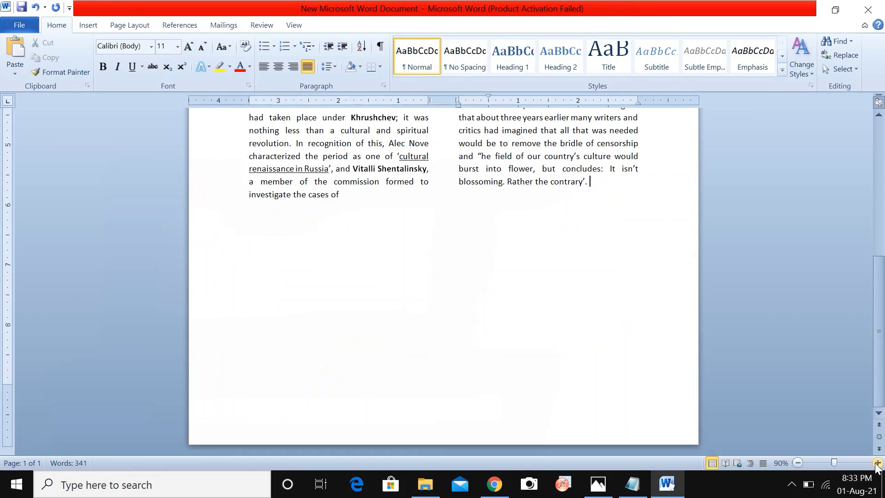
left_click(877, 463)
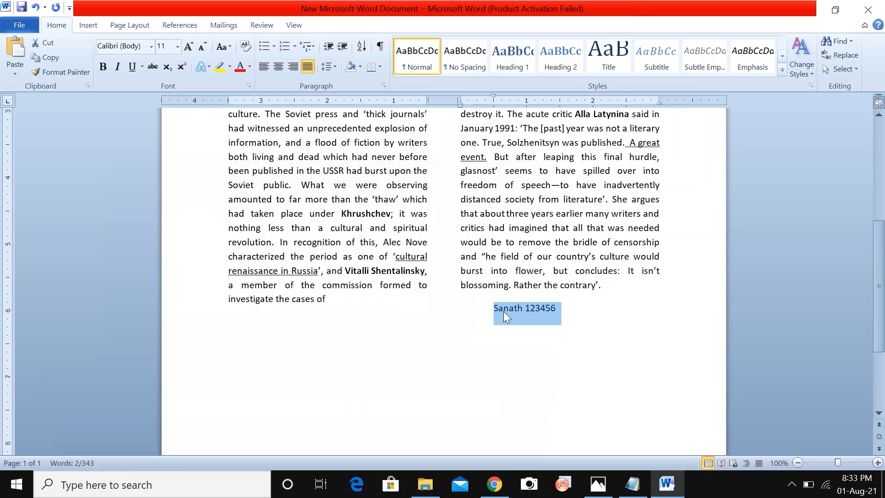
key("ctrl+b")
left_click(551, 319)
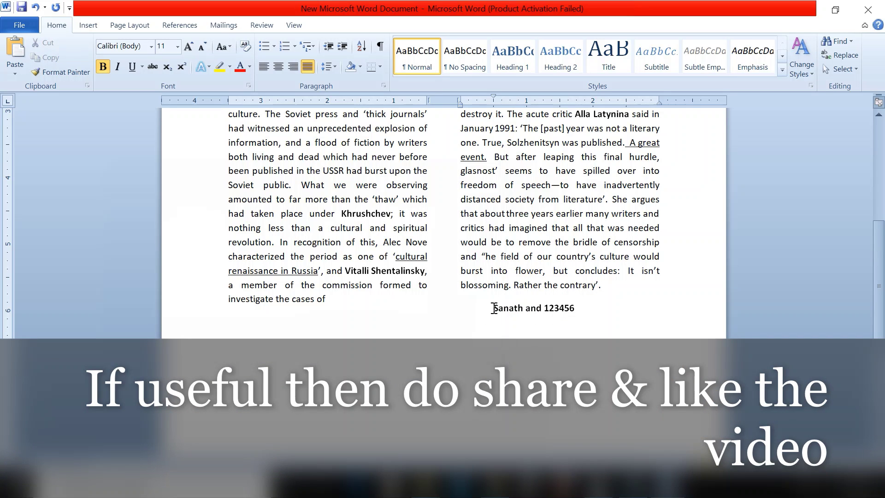
Right-align the name and roll number line, then put the cursor after the author line.
left_click_drag(492, 309, 570, 314)
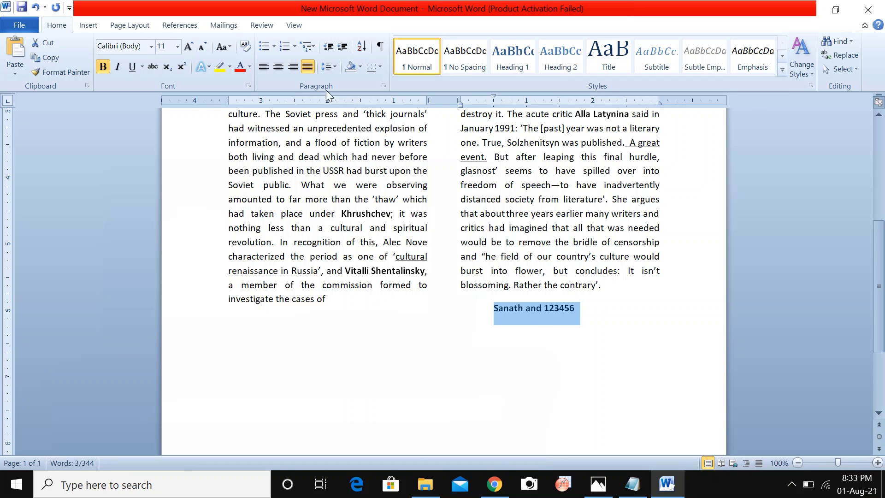
left_click(294, 69)
key("Left")
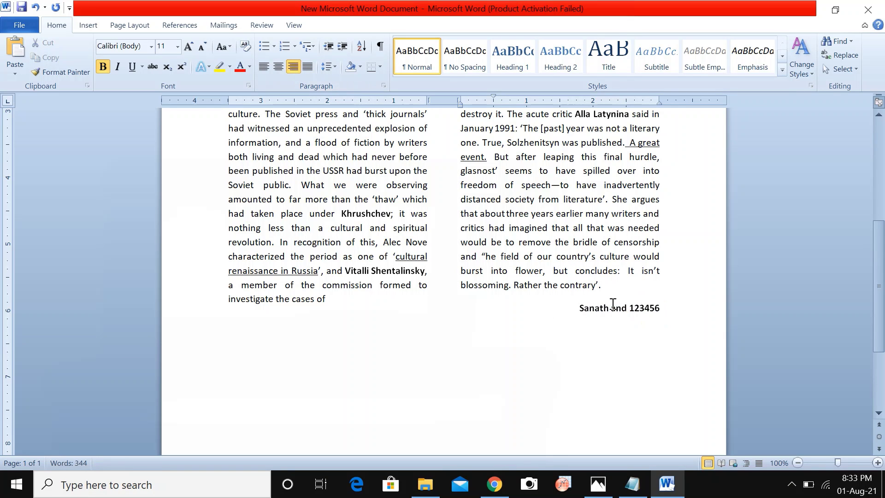
scroll(612, 304, "up", 6)
left_click(505, 222)
With Word snapped beside the exam photo, add and then delete an empty line under the author line.
key("Return")
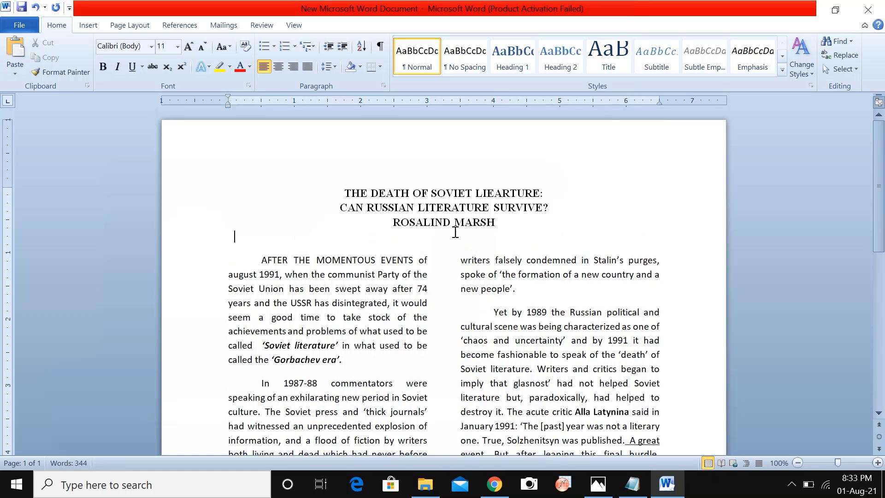
key("super+Right")
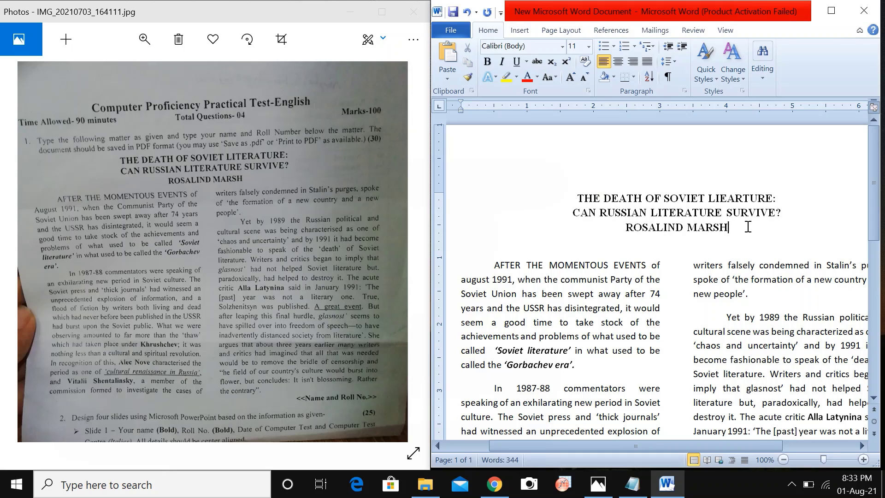
key("Delete")
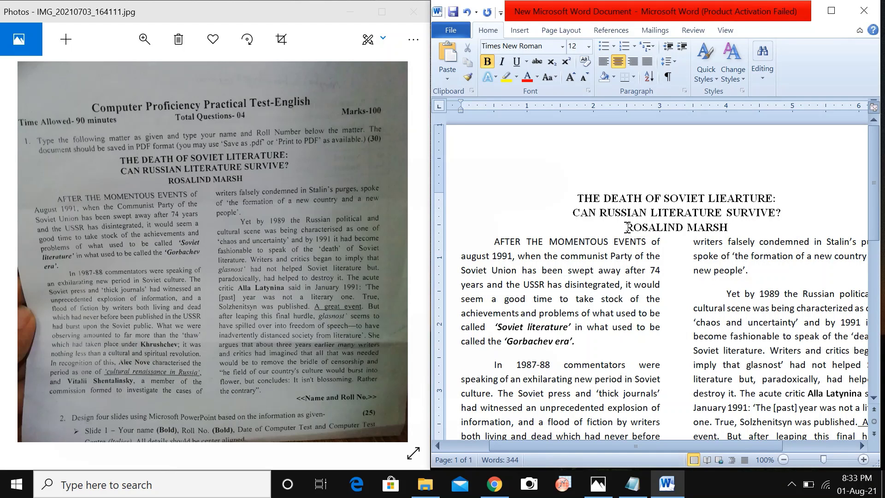
Add space after the author line's paragraph and maximize Word again.
left_click_drag(692, 227, 721, 232)
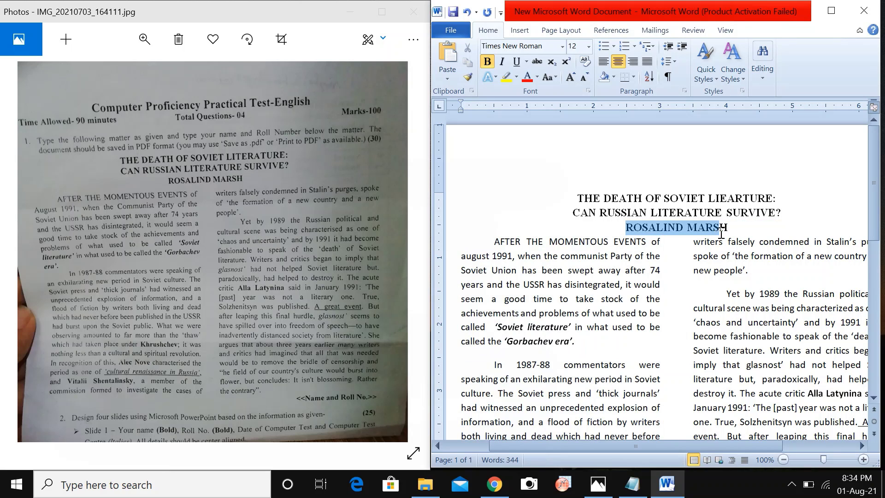
left_click(668, 62)
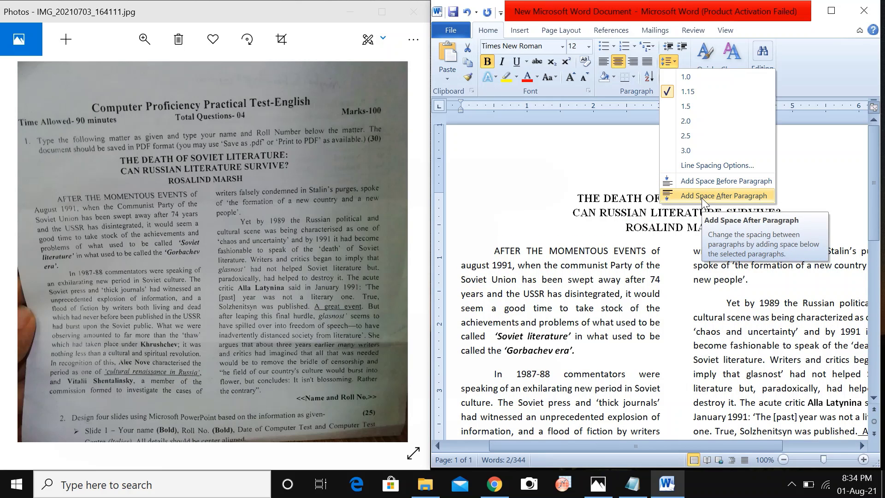
left_click(698, 196)
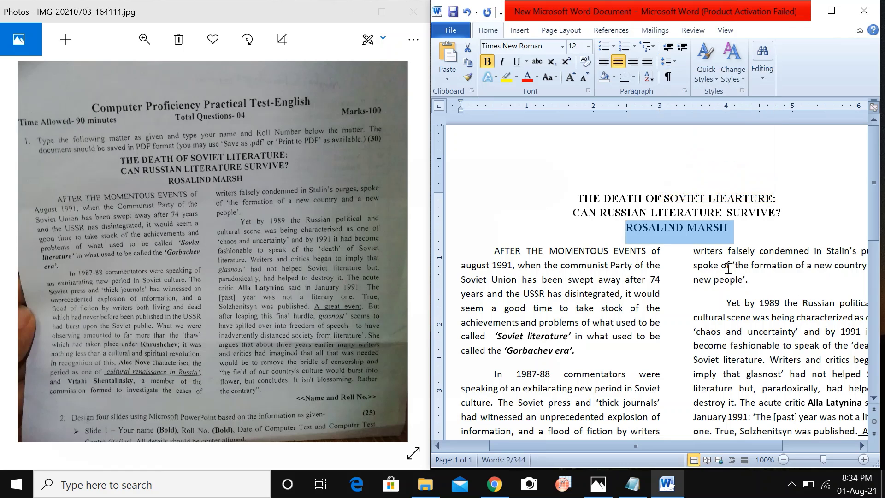
left_click(674, 268)
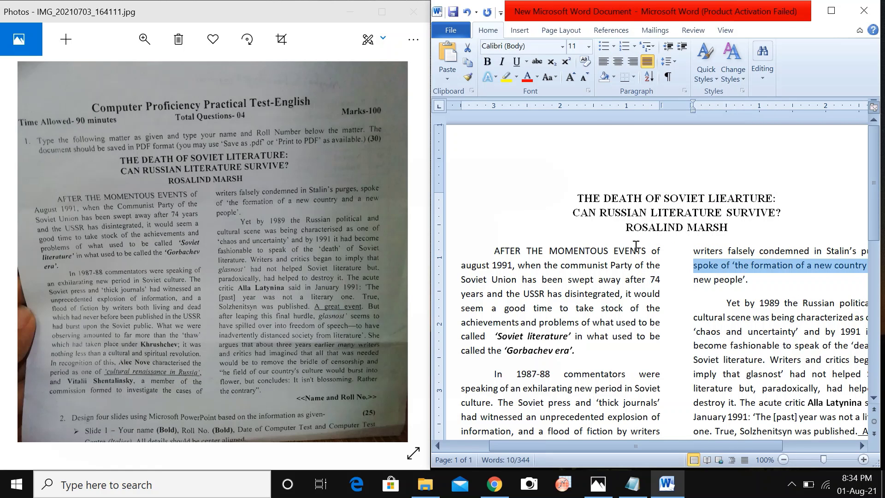
scroll(636, 246, "down", 6)
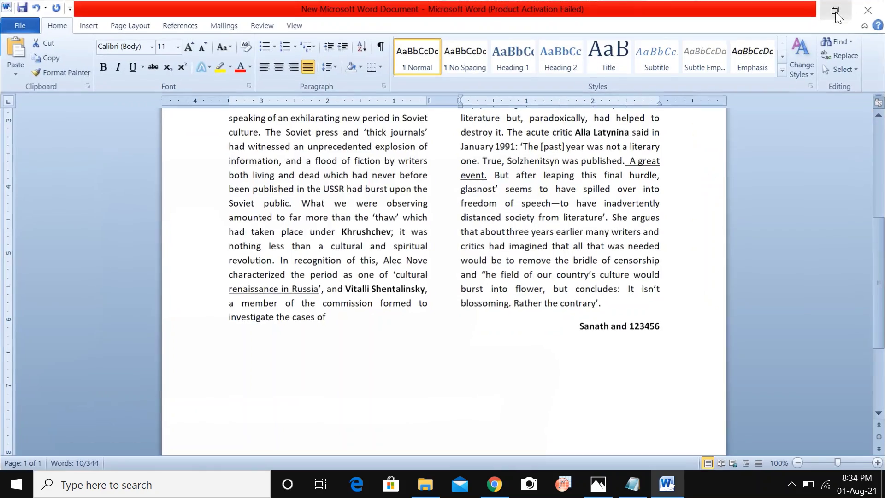
left_click(831, 11)
scroll(423, 203, "up", 5)
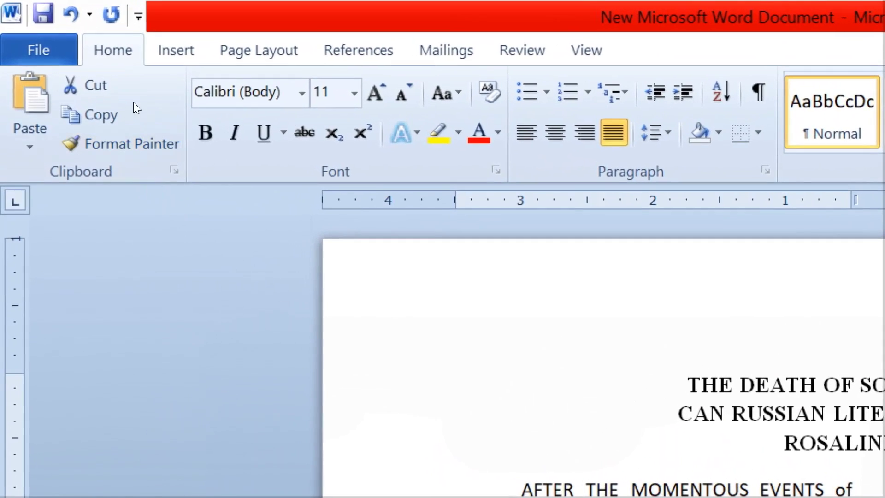
Save As a PDF on the Desktop, named with the student's name and roll number.
left_click(40, 46)
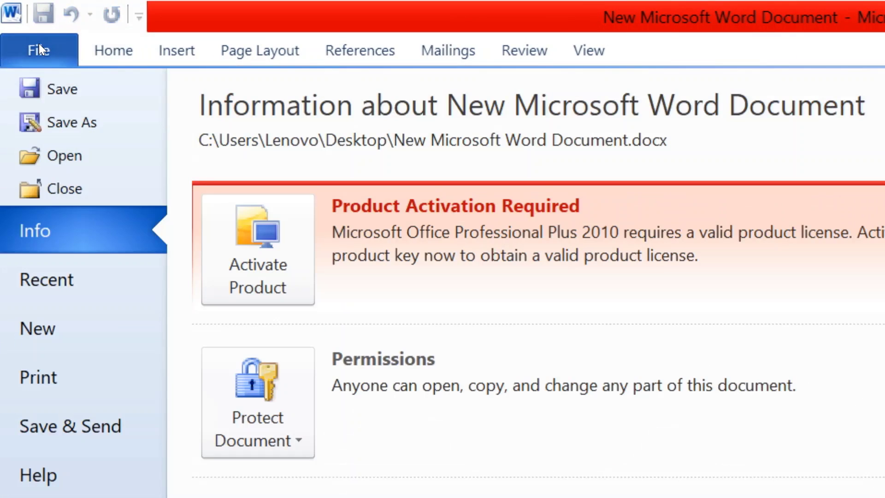
left_click(58, 119)
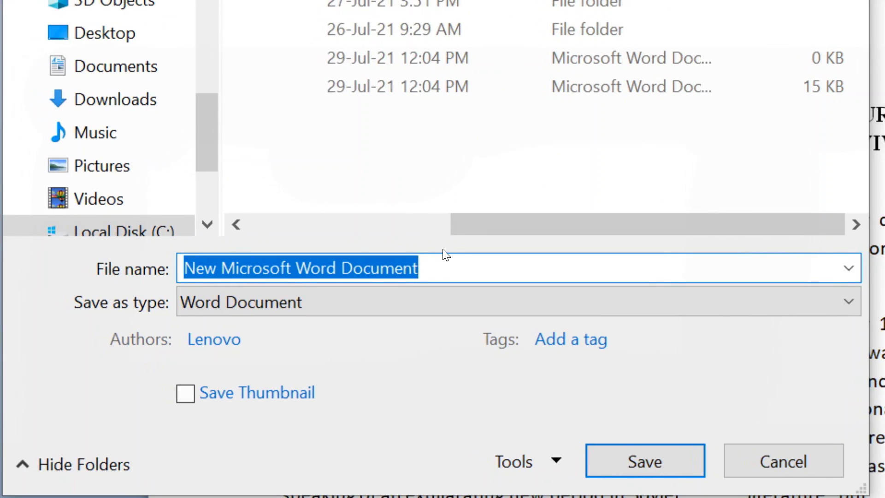
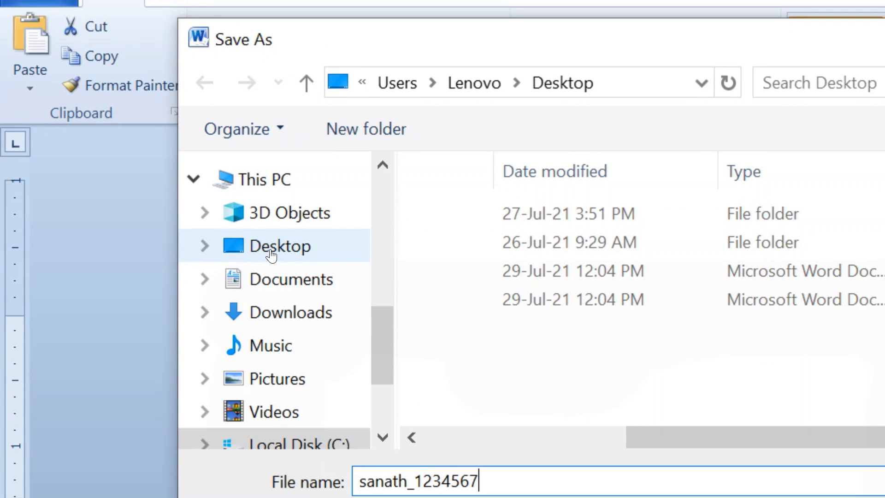
left_click(271, 254)
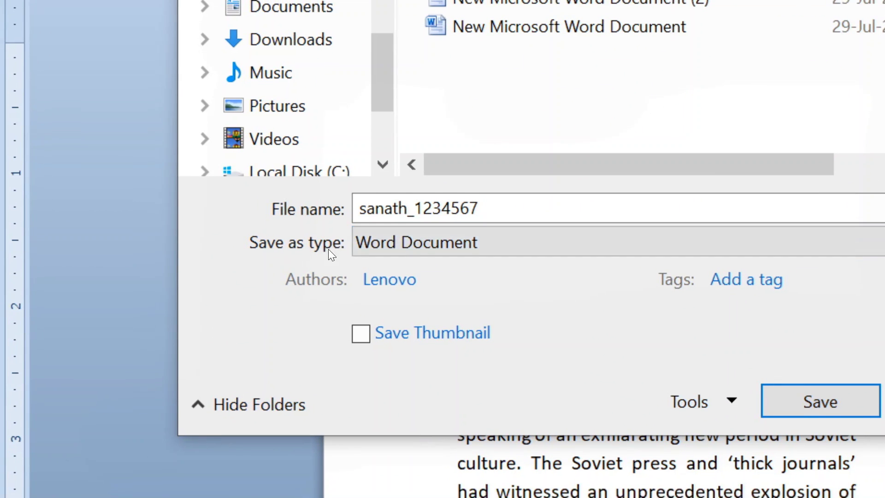
left_click(454, 248)
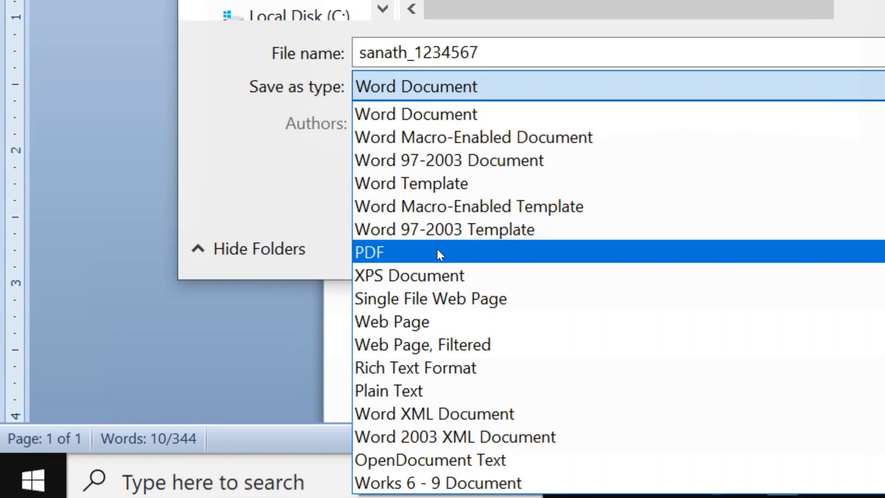
left_click(437, 252)
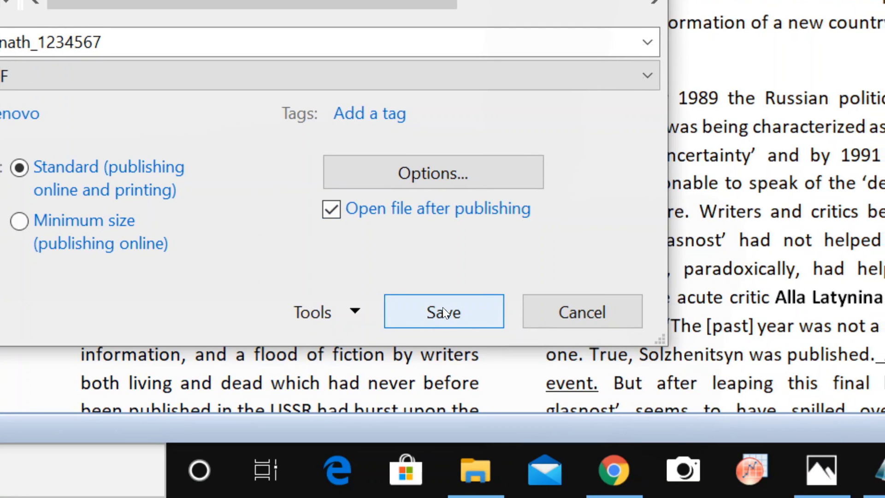
left_click(442, 306)
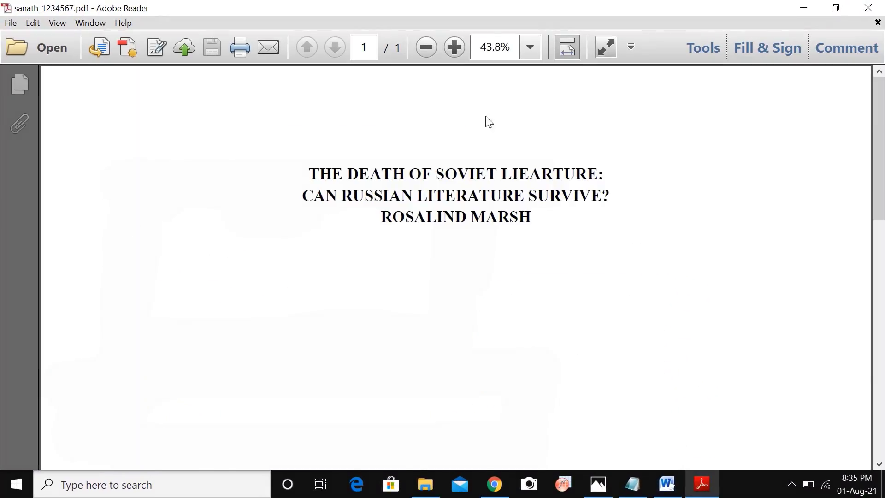
Scroll through the PDF in Adobe Reader from the title to the bold signature line.
scroll(316, 254, "down", 1)
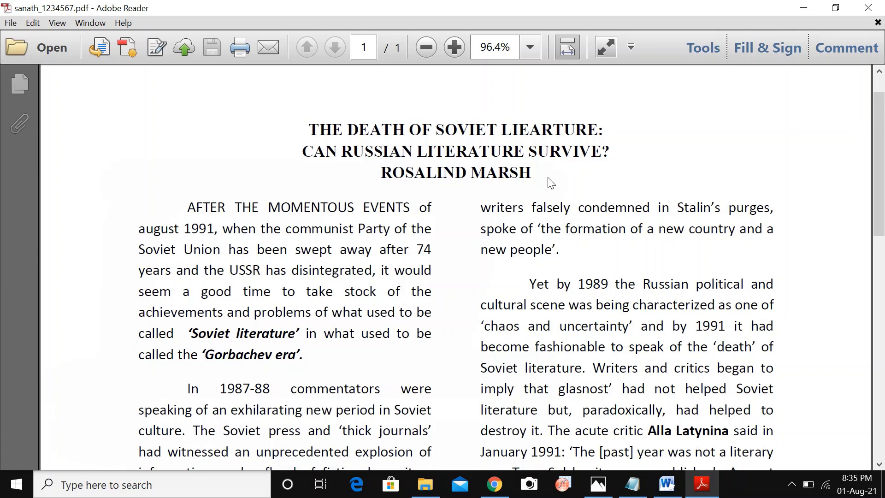
scroll(551, 217, "down", 1)
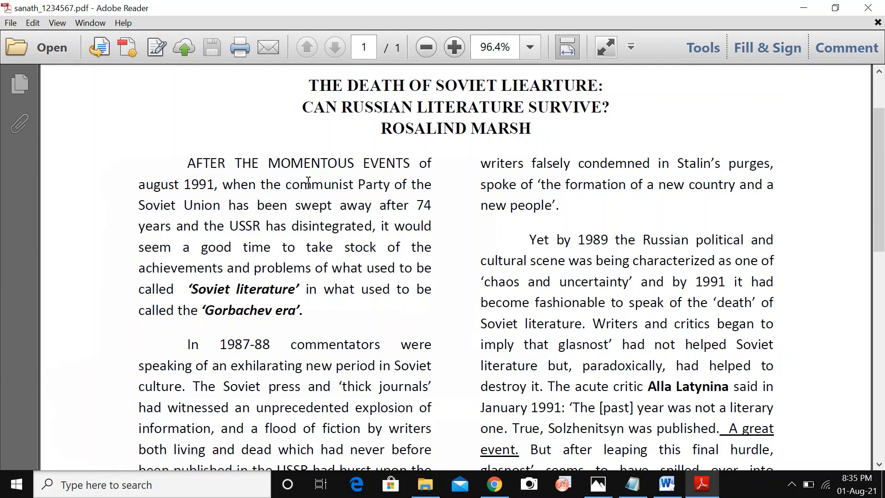
scroll(308, 185, "up", 1)
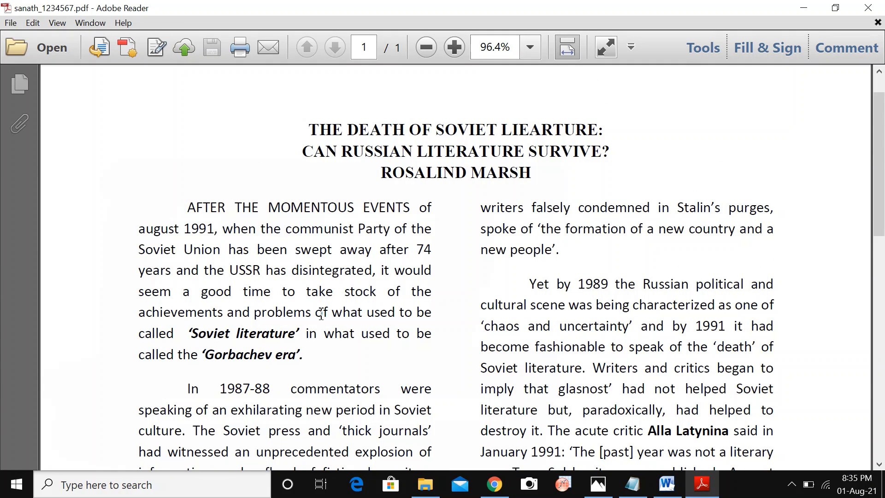
scroll(324, 321, "down", 1)
scroll(324, 322, "down", 13)
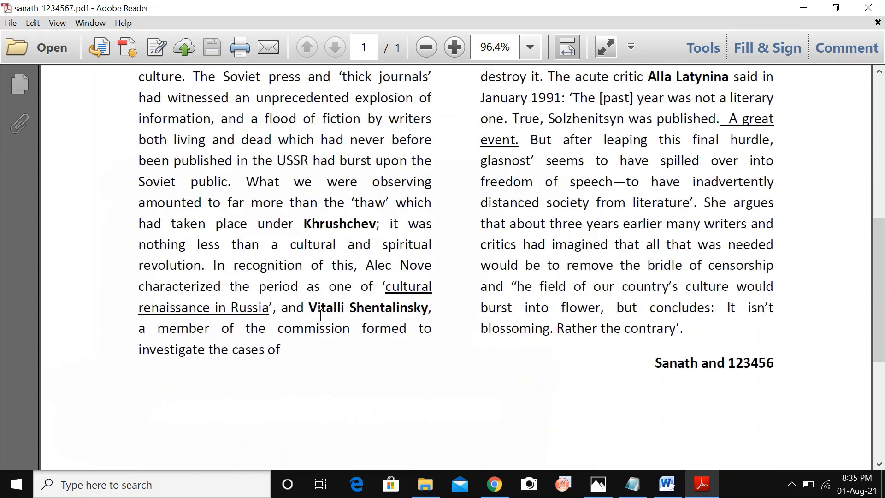
scroll(323, 321, "up", 5)
scroll(323, 321, "up", 10)
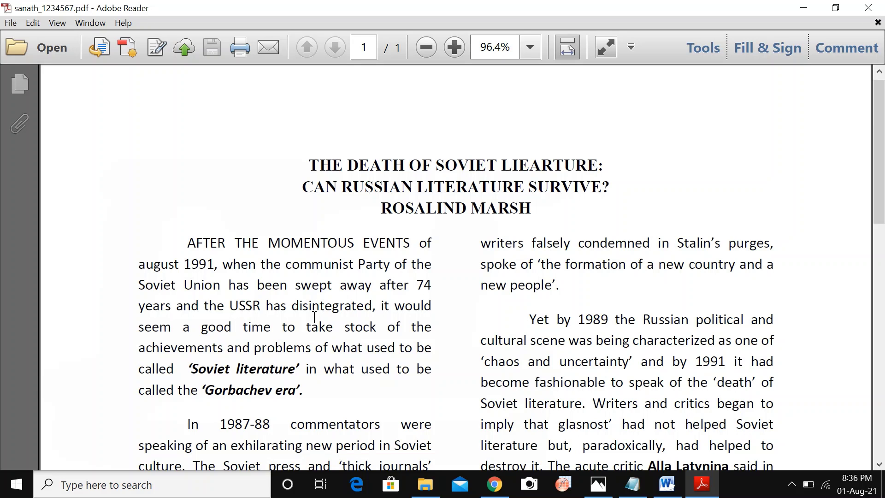
scroll(311, 316, "down", 6)
scroll(340, 312, "up", 4)
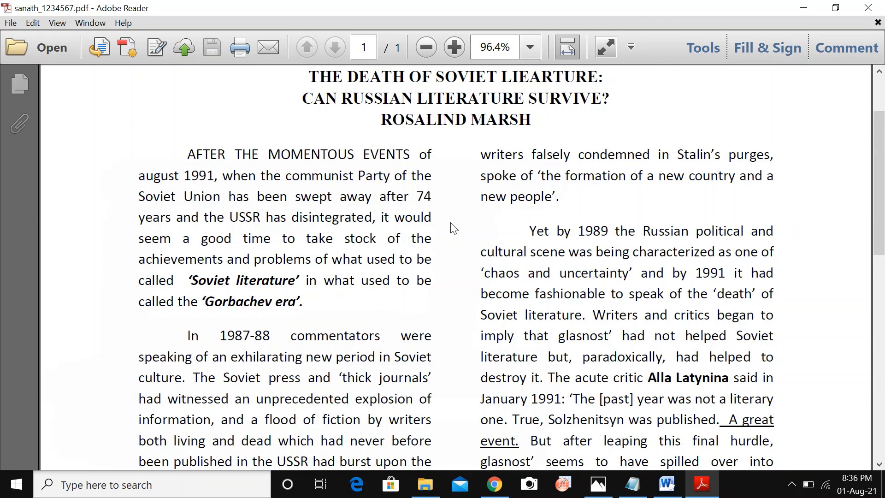
scroll(458, 260, "down", 2)
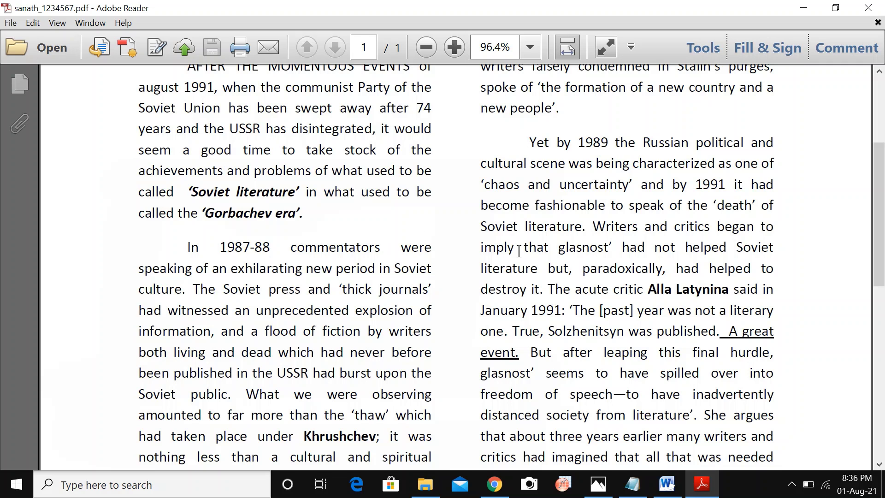
scroll(519, 251, "down", 7)
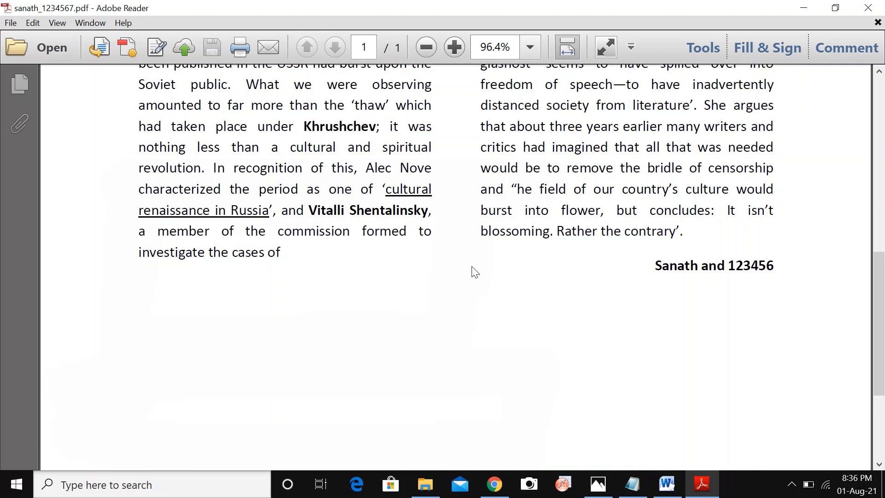